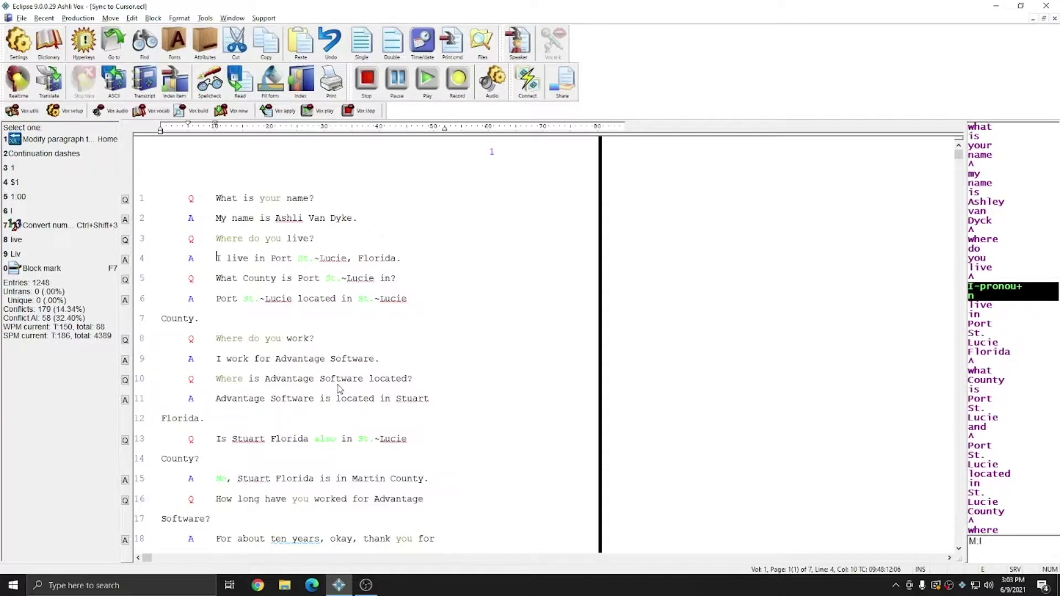
Play the synced audio from the answer on page 1, line 4, and stop playback
key("F12")
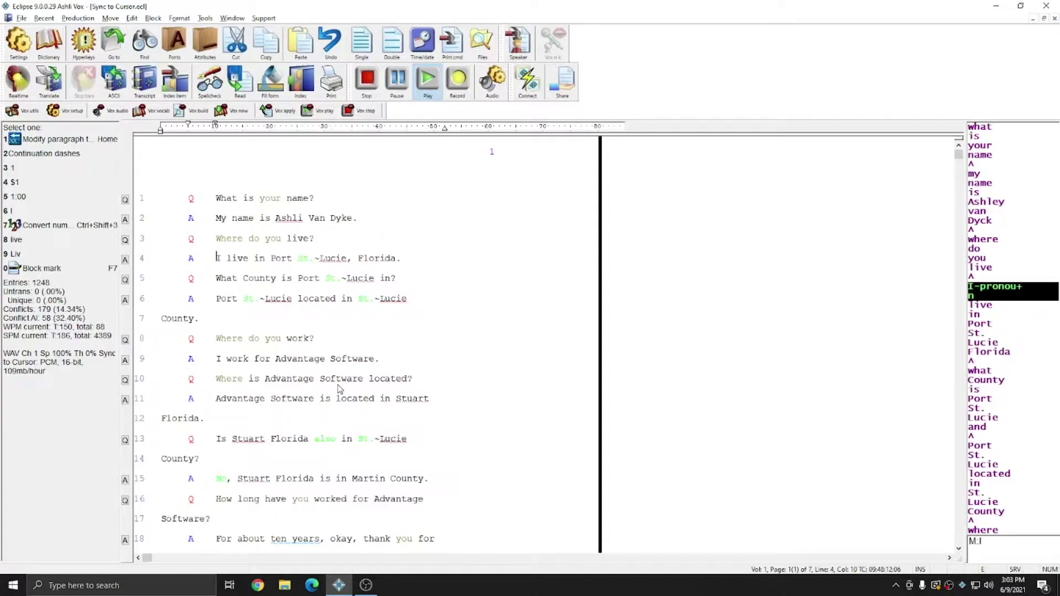
key("F12")
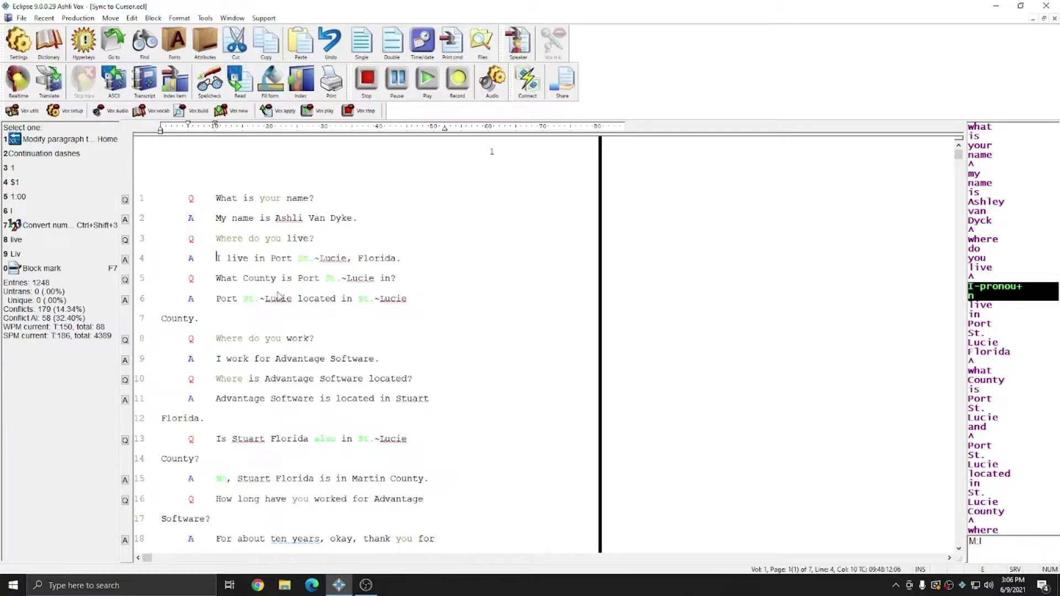
Show relative timecodes in the notebar and go to the end of the transcript
double_click(1021, 279)
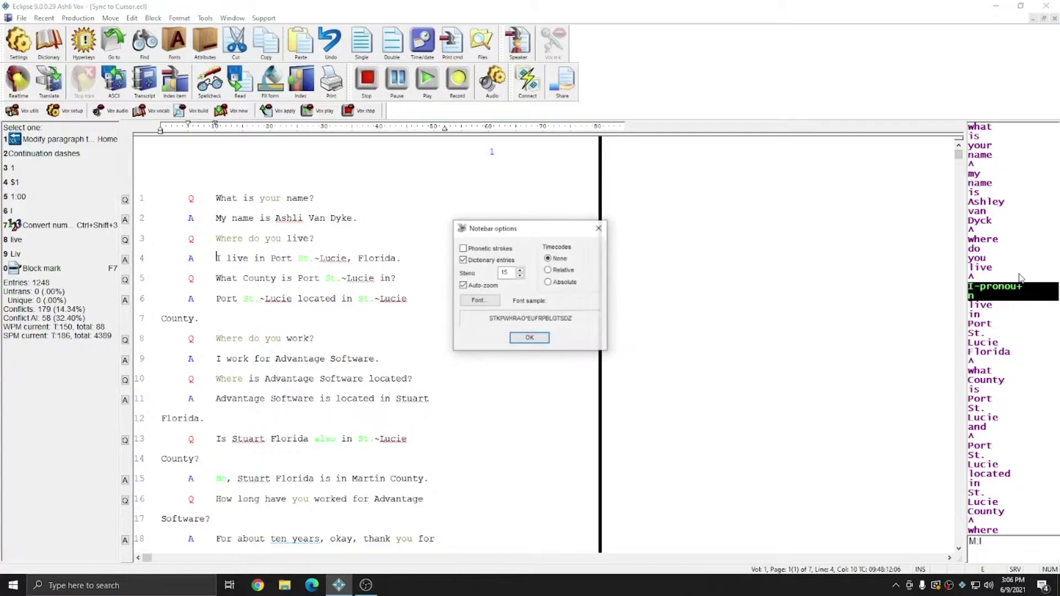
left_click(530, 339)
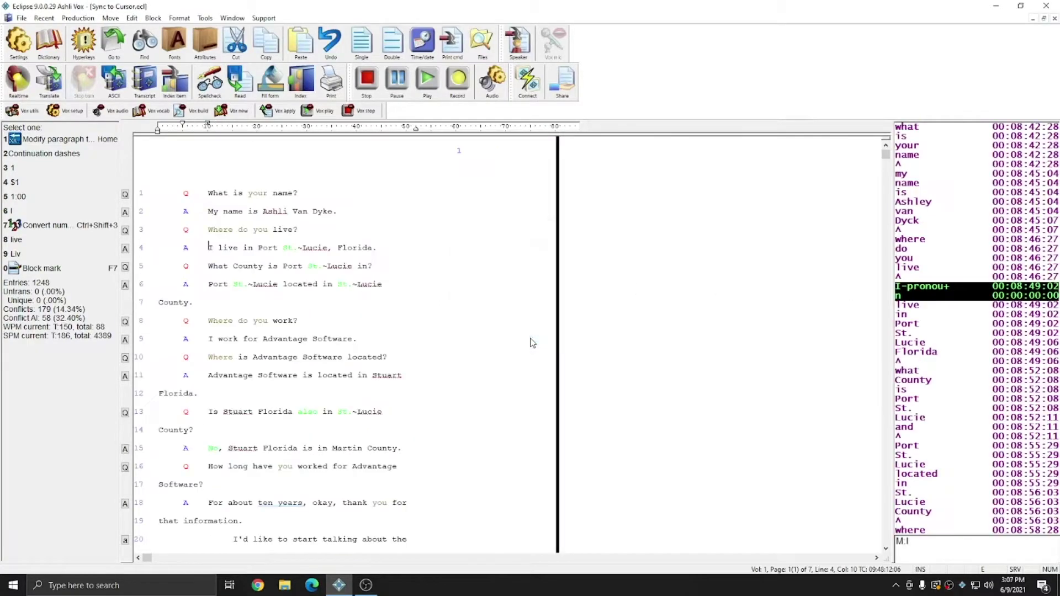
key("ctrl+End")
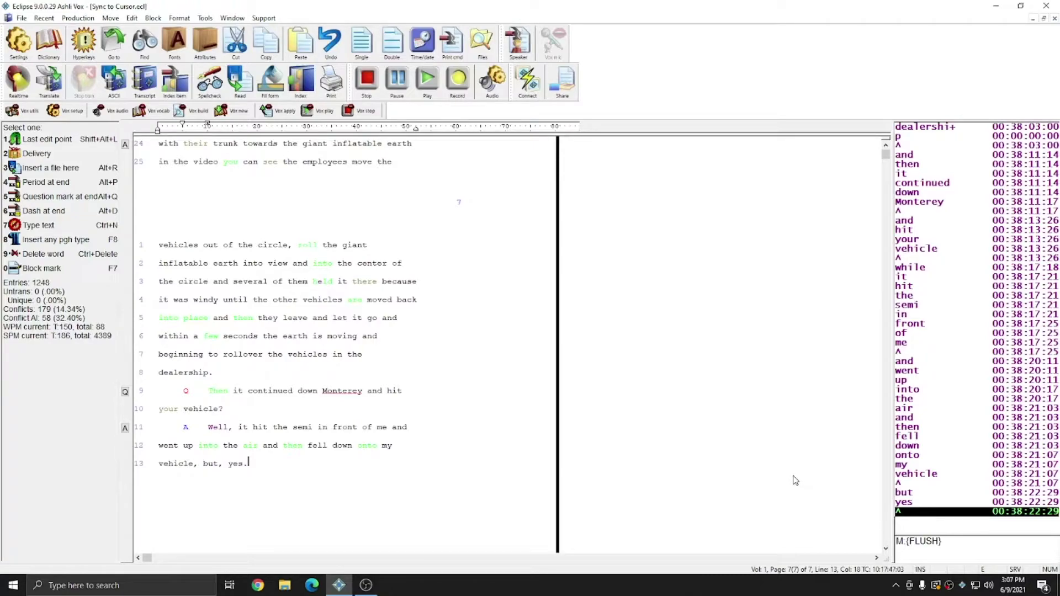
Open the job's folder from the file manager and compare the length of Sync to Cursor.wav with the transcript's last timecode
key("ctrl+Home")
key("ctrl+o")
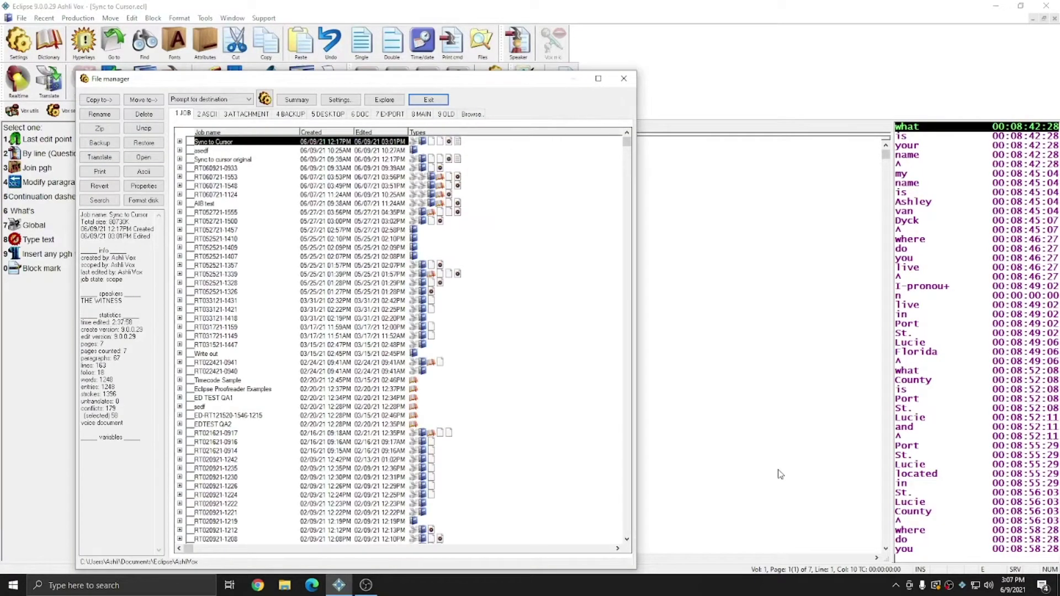
left_click(384, 99)
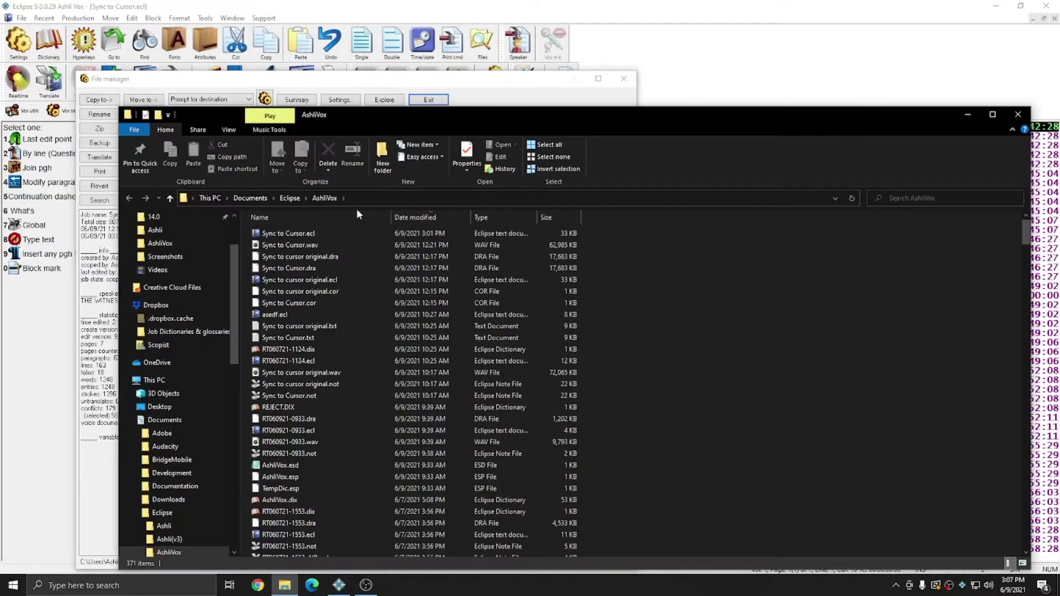
right_click(282, 248)
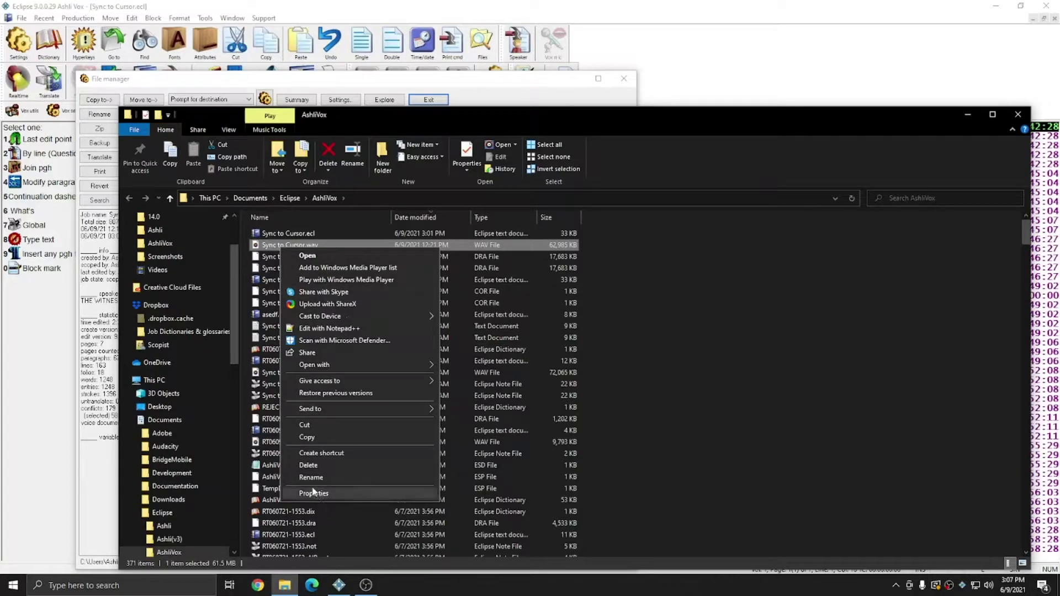
left_click(312, 493)
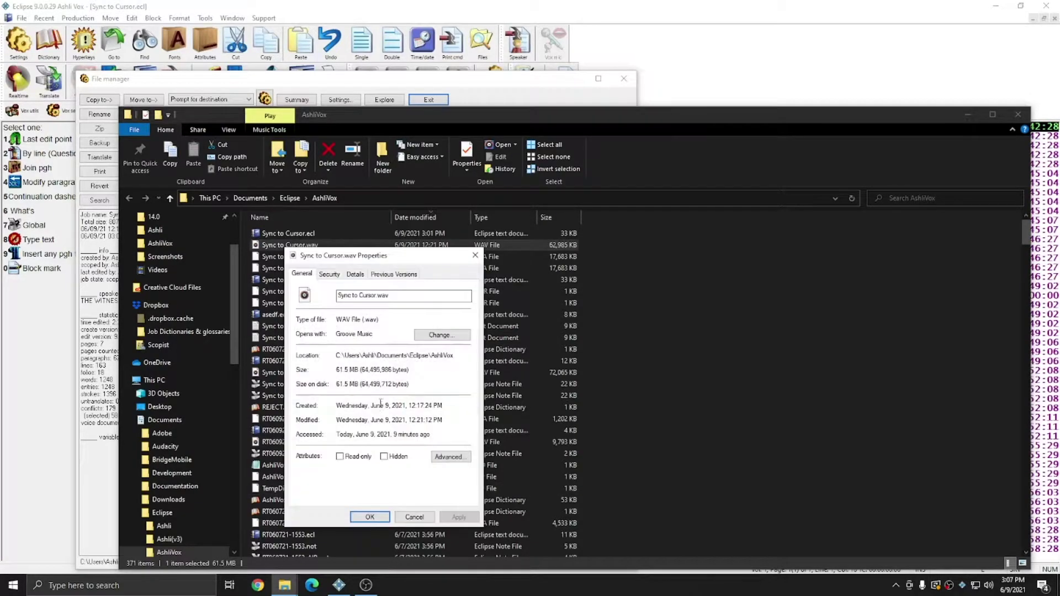
left_click(356, 275)
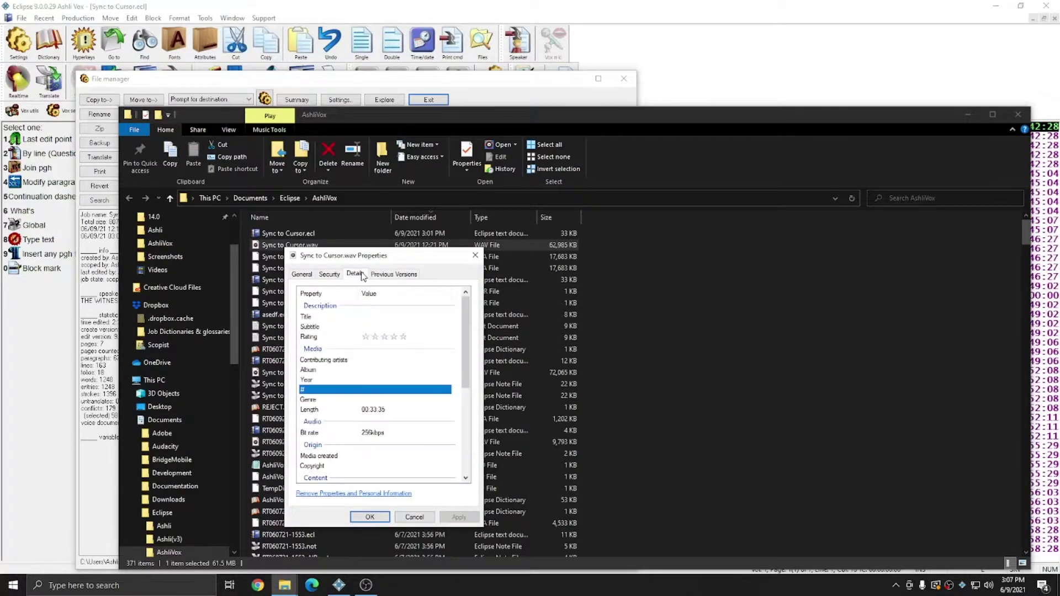
left_click(378, 412)
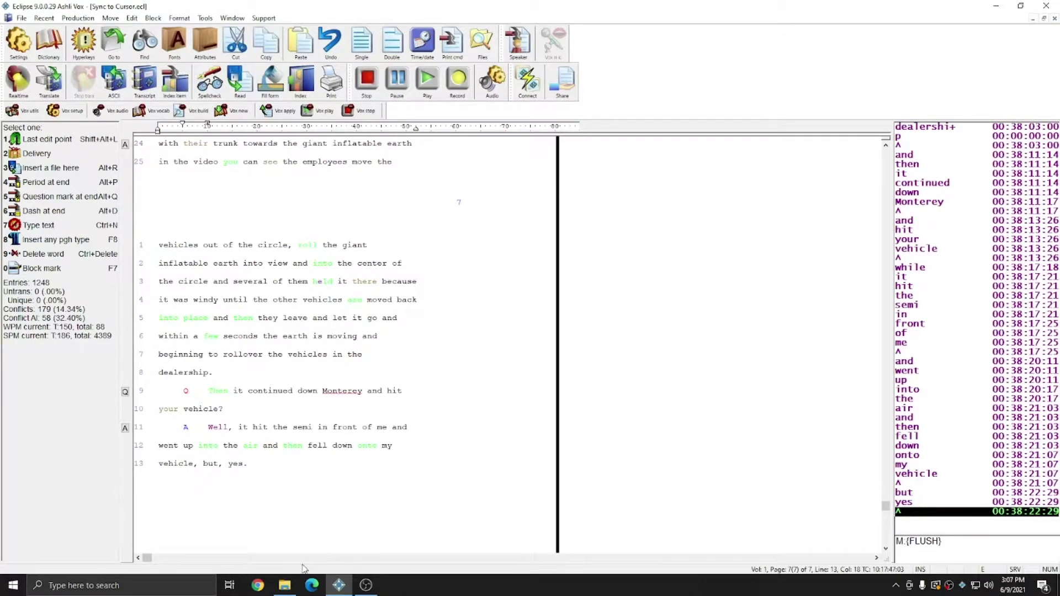
left_click(282, 591)
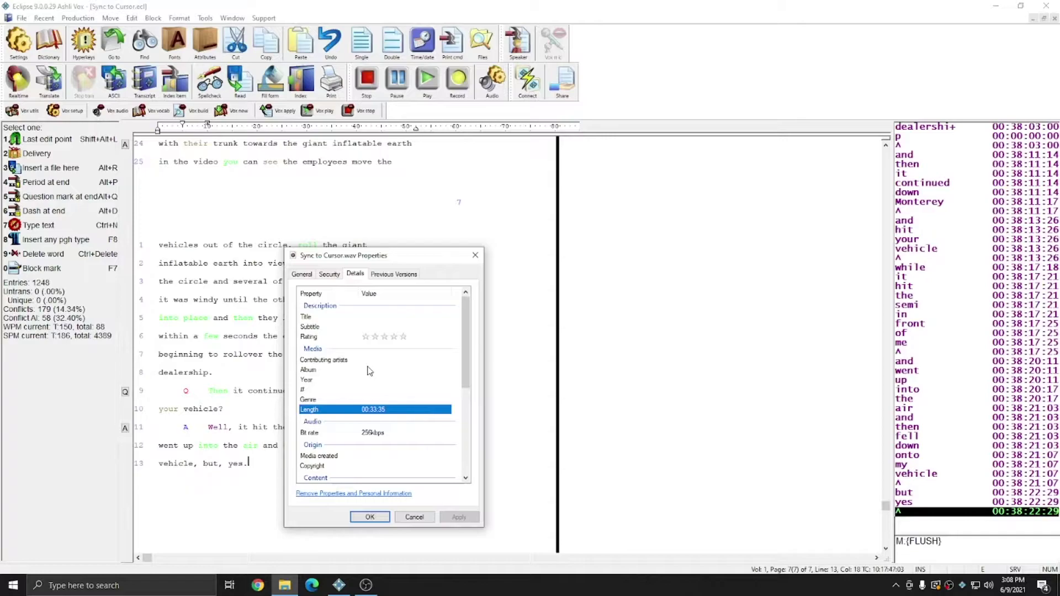
left_click(475, 256)
Go to the answer "Nothing" on page 4, line 3, and play the audio there to check its synchronization
key("ctrl+Home")
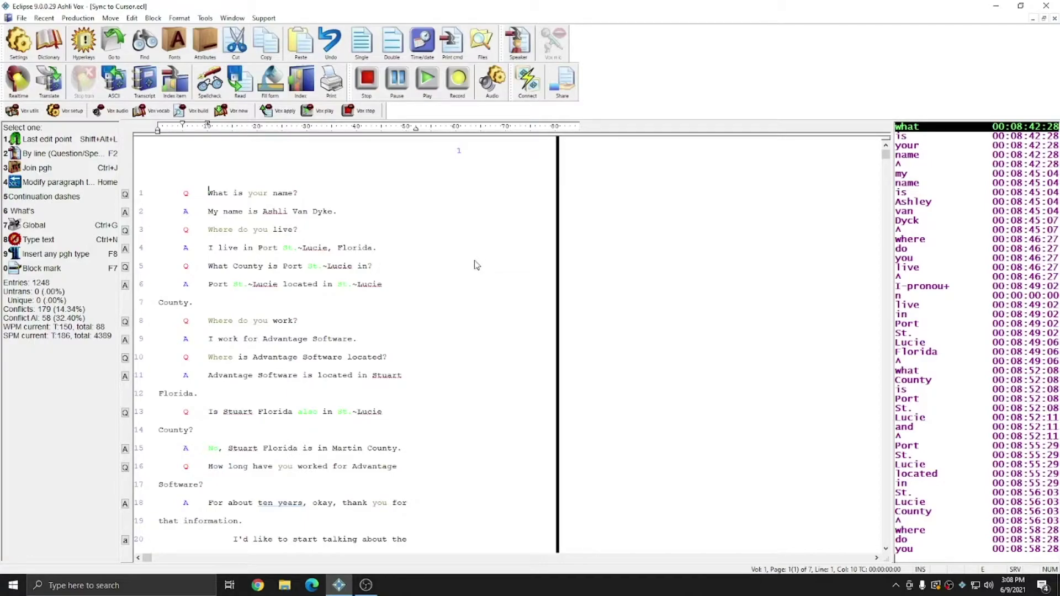
scroll(477, 265, "down", 15)
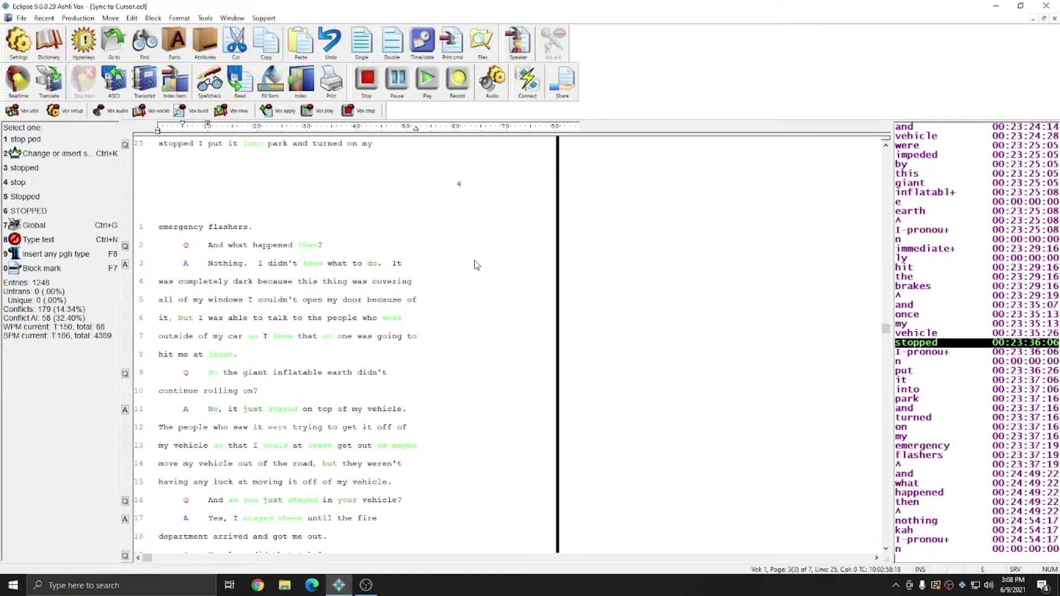
scroll(476, 265, "down", 1)
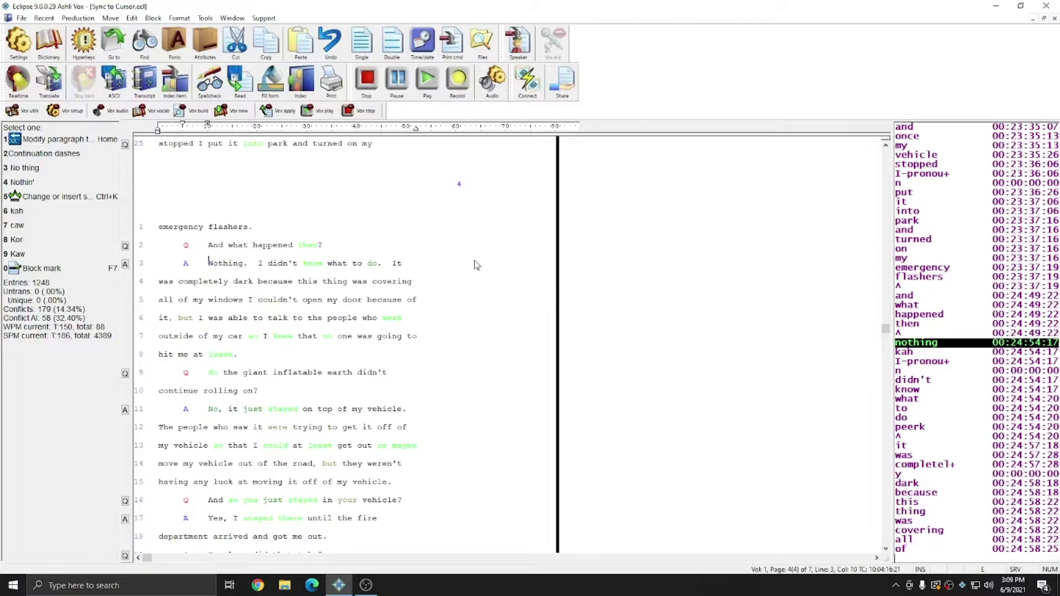
key("F9")
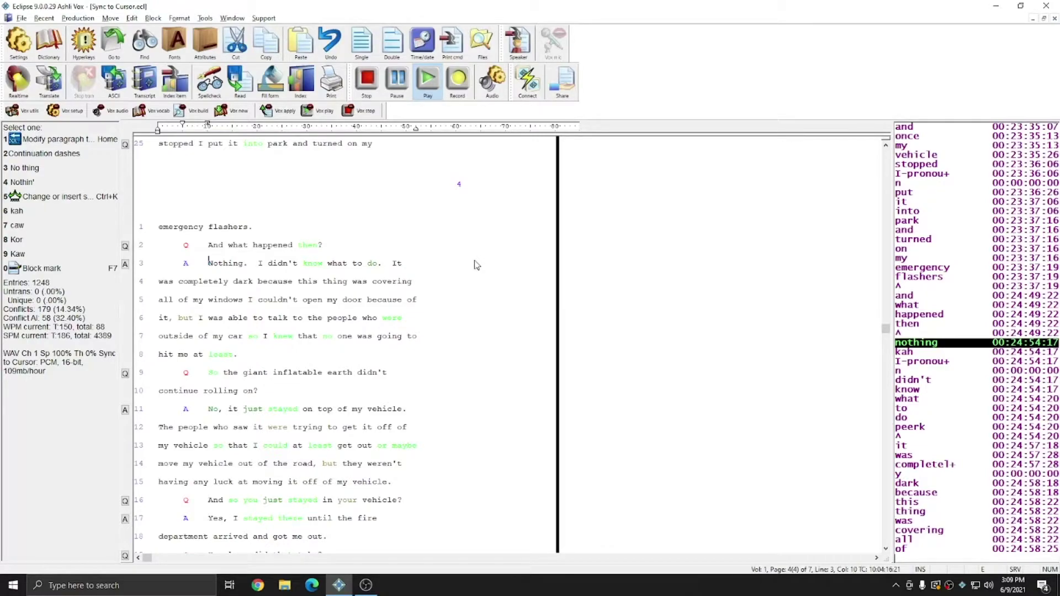
key("F9")
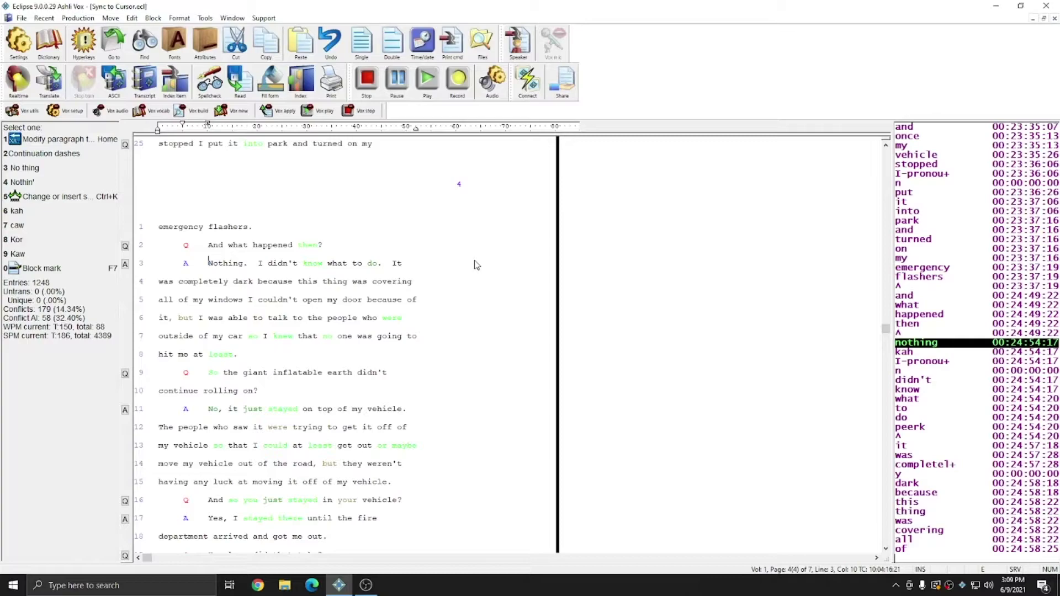
key("F9")
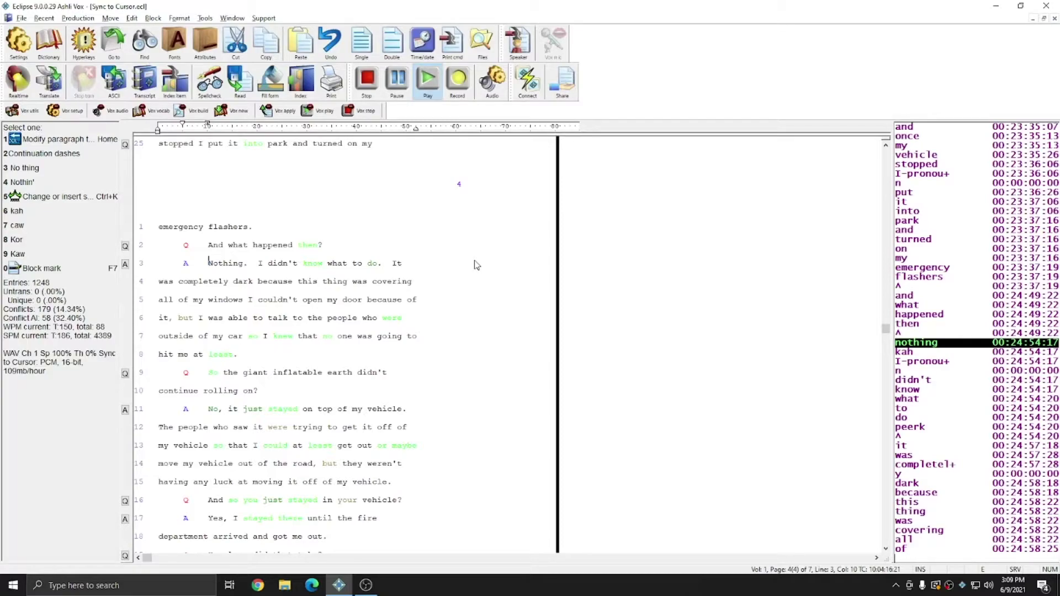
key("F9")
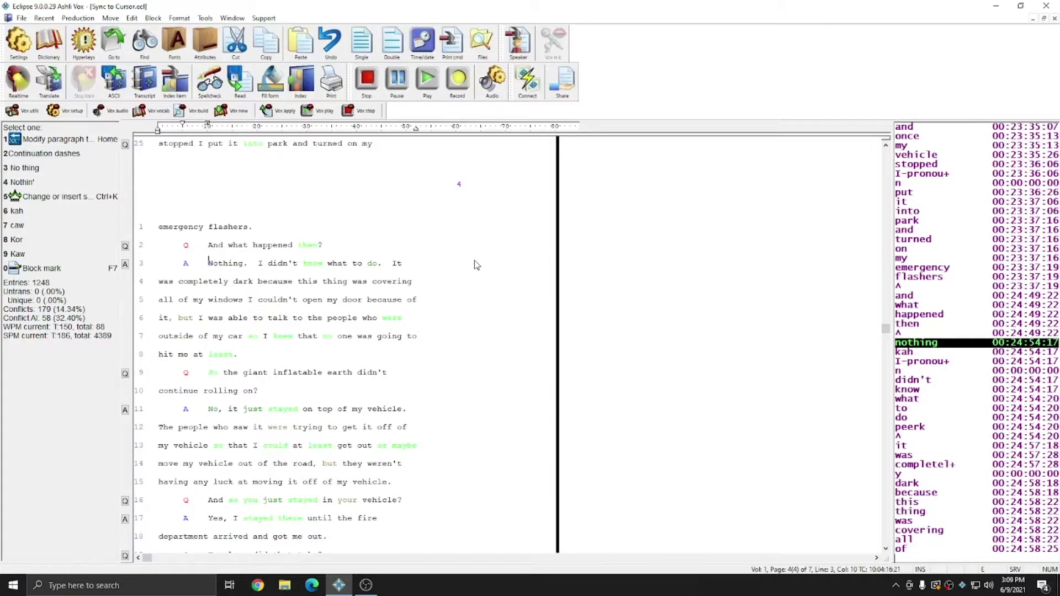
Find "found to be" in the transcript and place the cursor at the "and" just before it on page 5, line 14
key("ctrl+f")
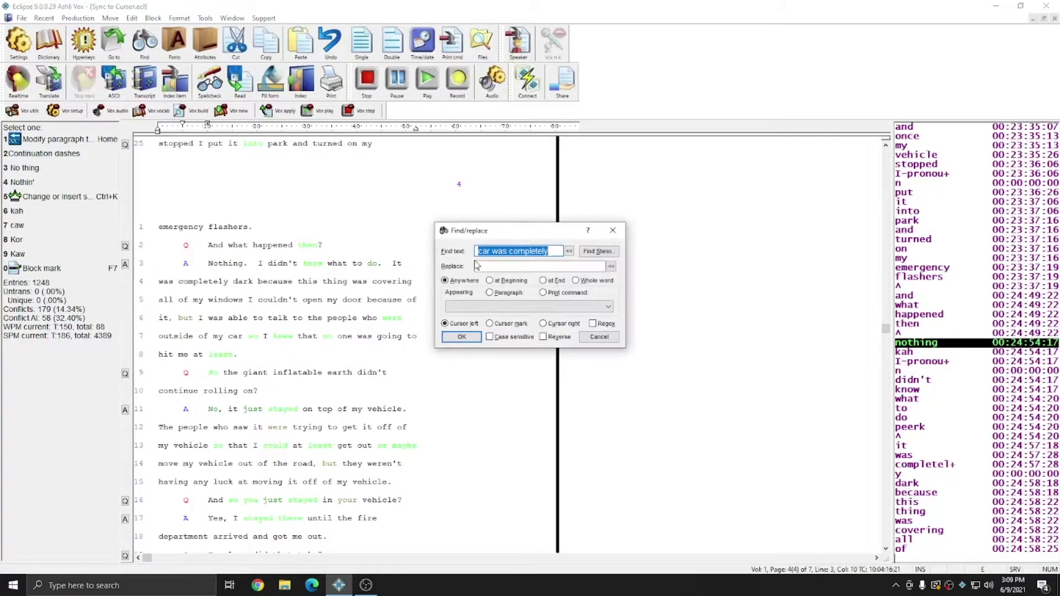
type("found to be")
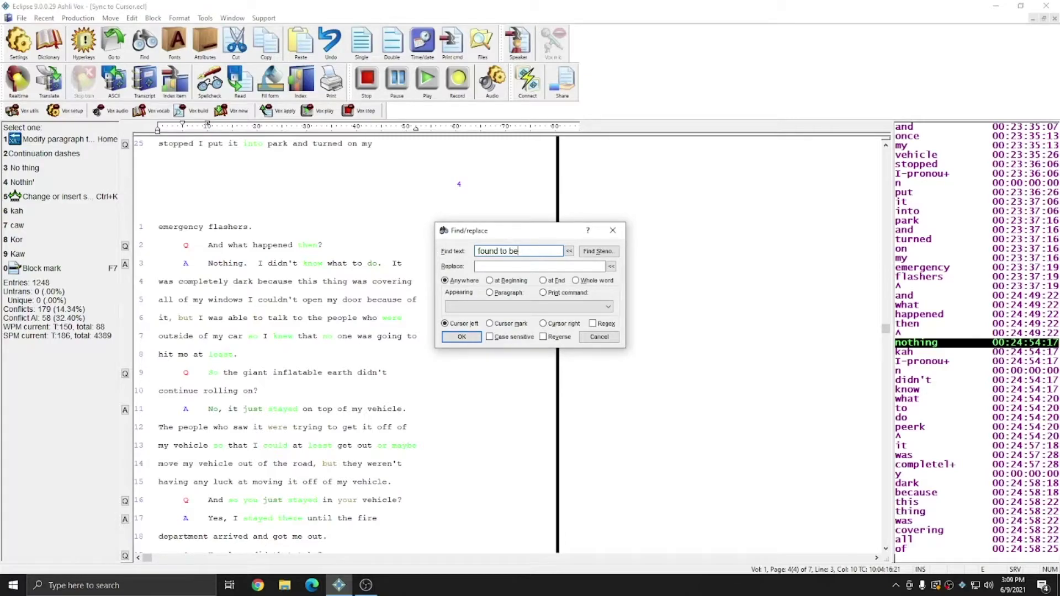
key("Return")
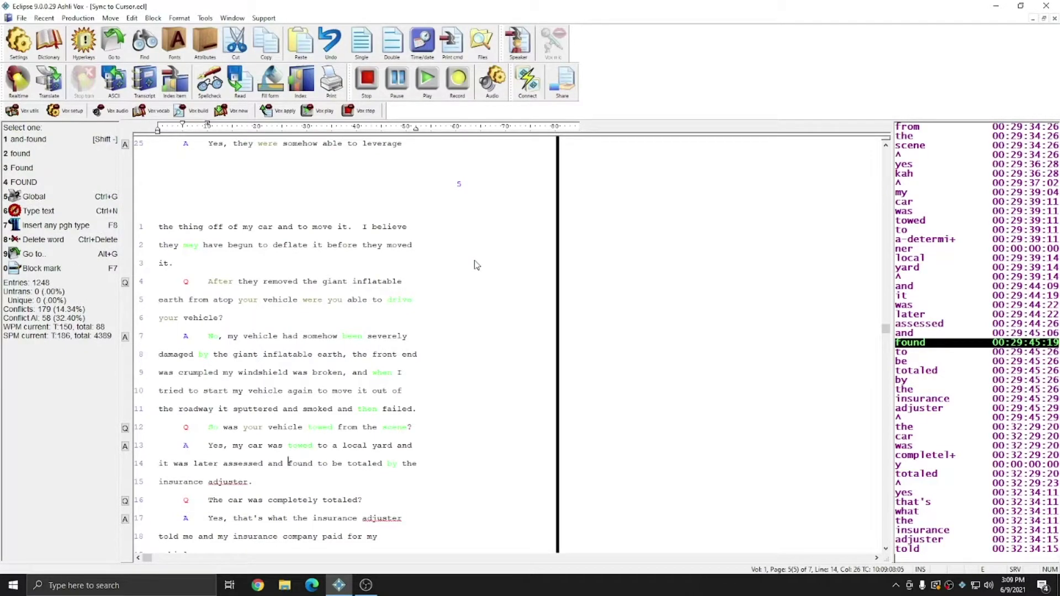
key("ctrl+Left")
key("ctrl+Left")
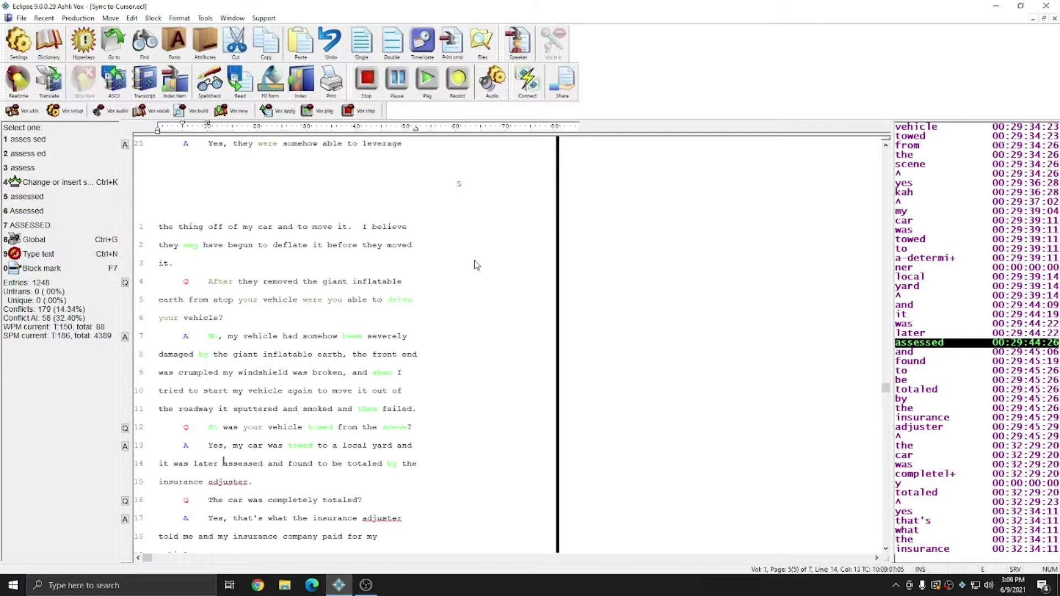
key("ctrl+Right")
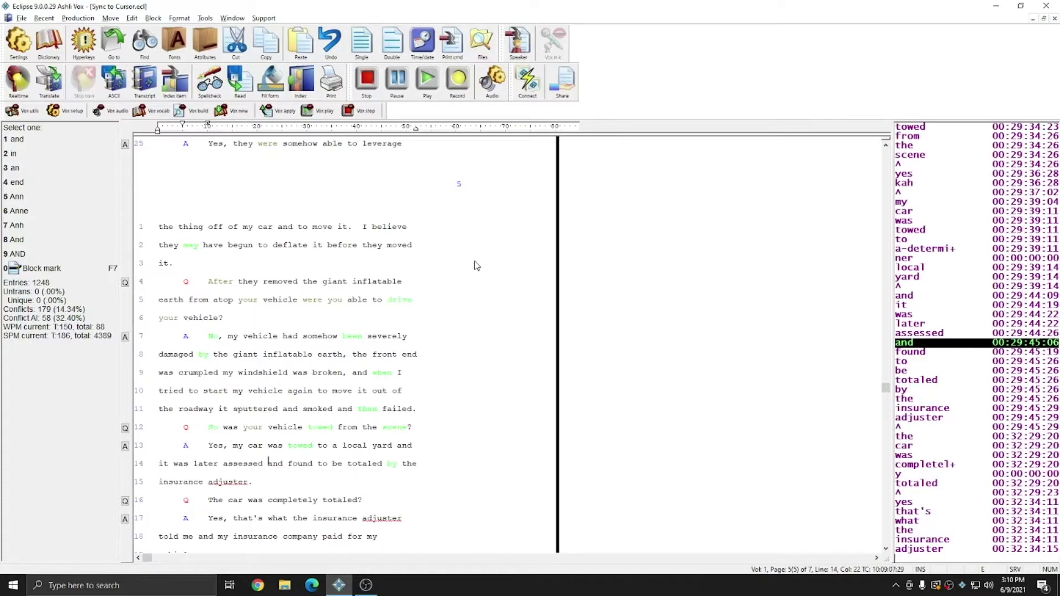
Recalculate the current document's timecode offset with Sync to cursor in the timecode setup and save the settings
key("ctrl+u")
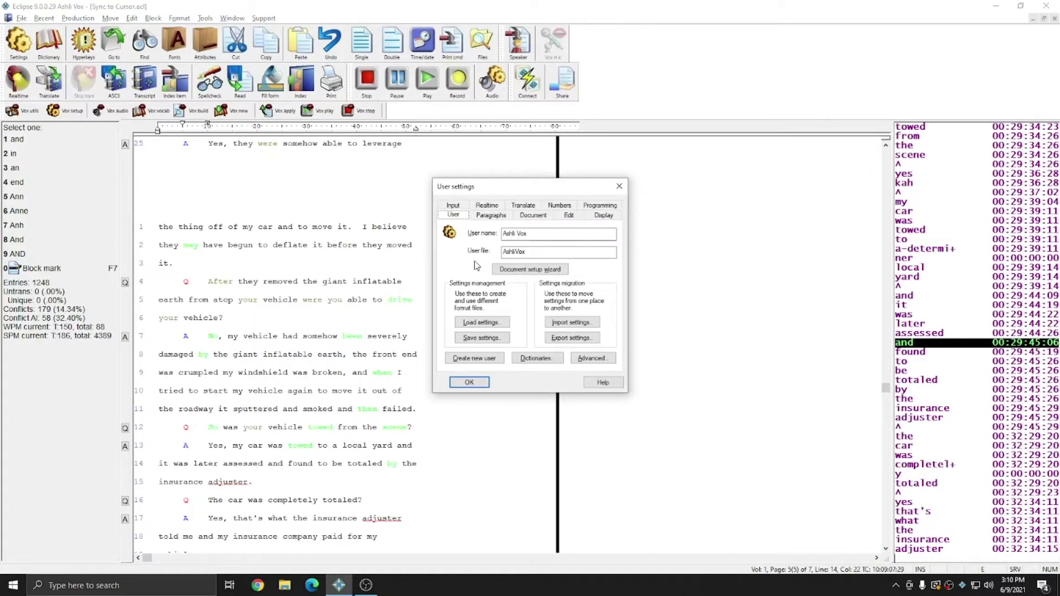
left_click(533, 215)
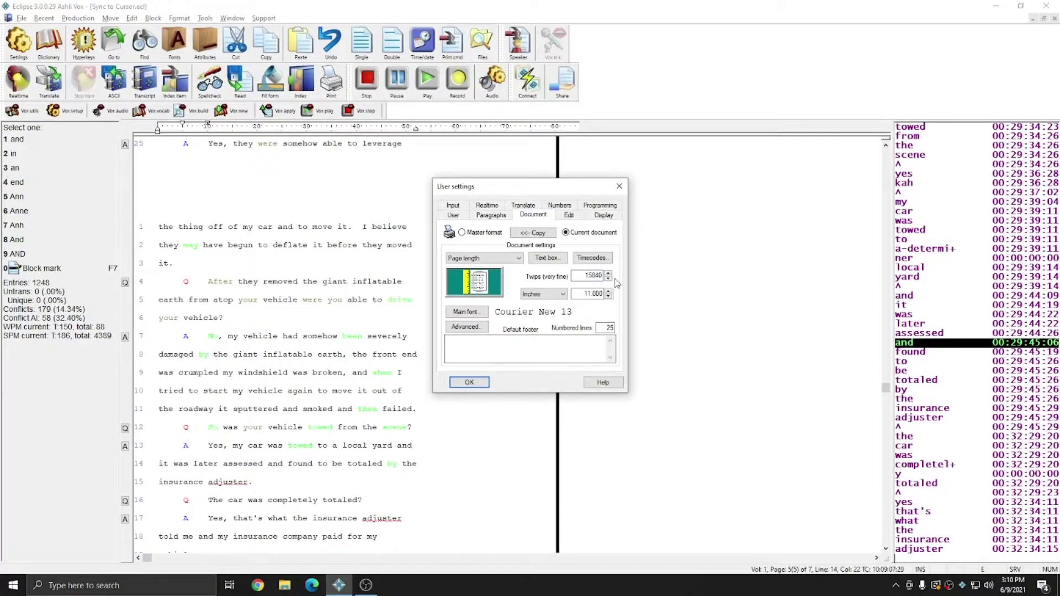
left_click(591, 258)
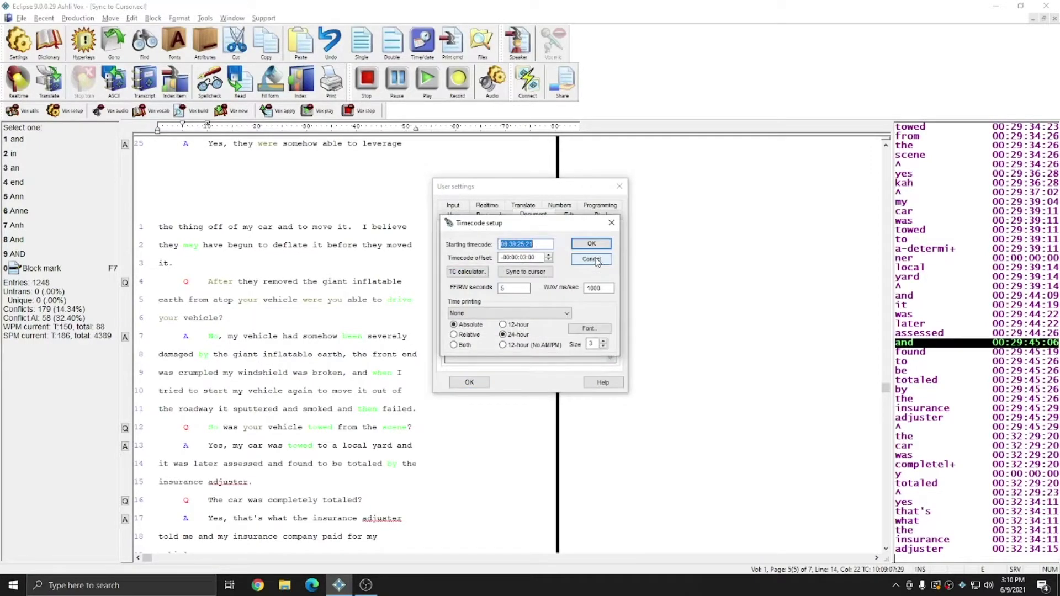
double_click(540, 258)
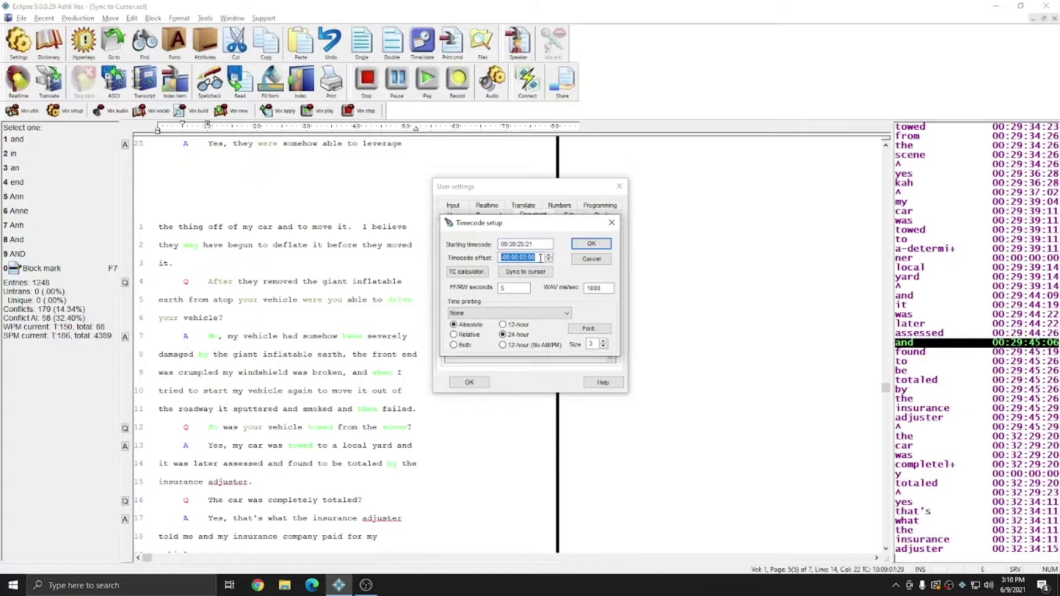
left_click(540, 258)
left_click_drag(520, 257, 526, 258)
left_click(541, 256)
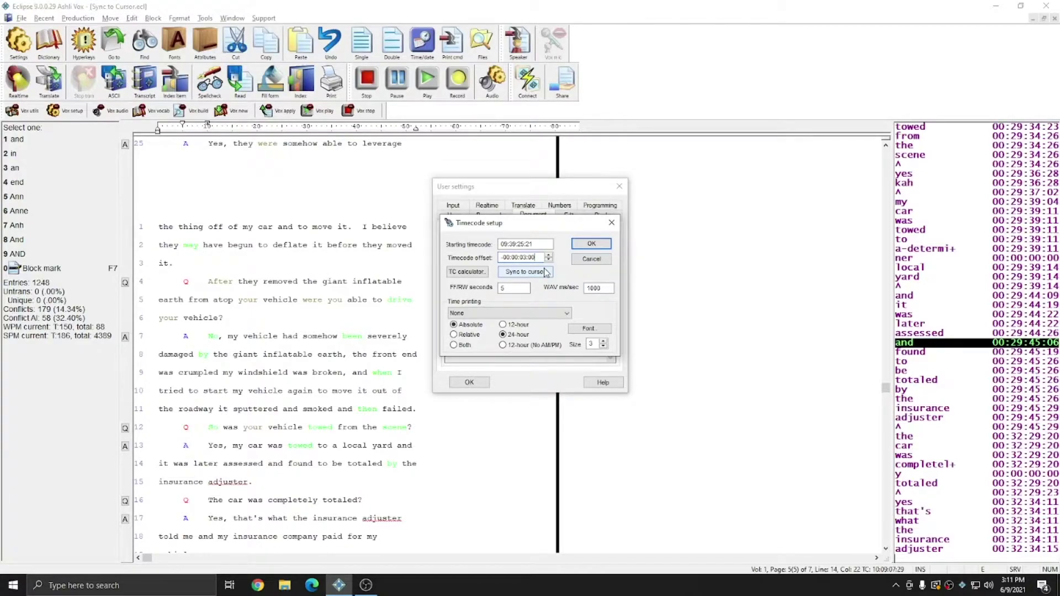
left_click(522, 272)
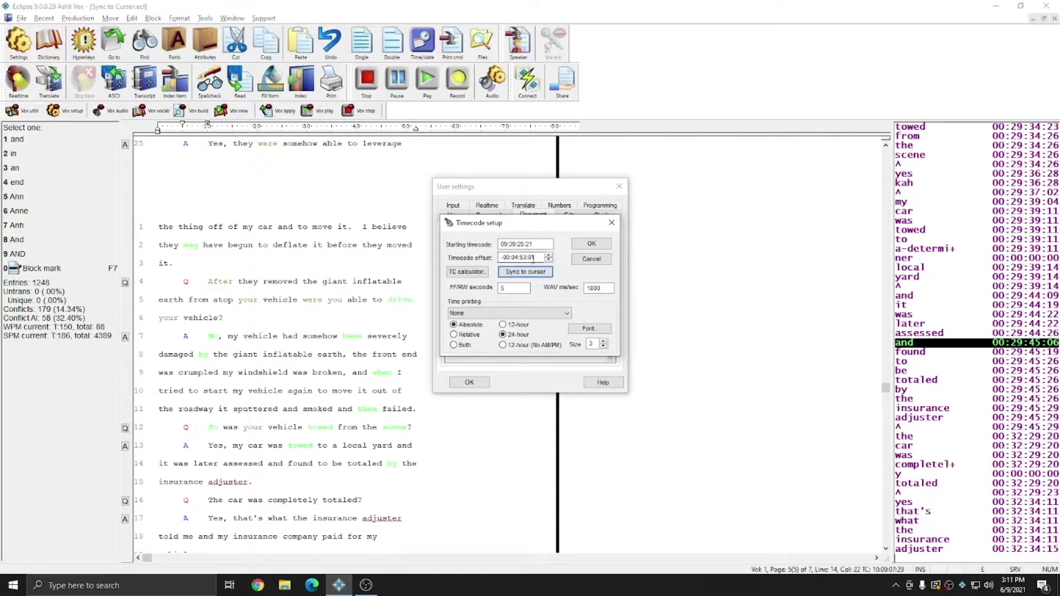
left_click_drag(539, 258, 497, 260)
left_click(539, 258)
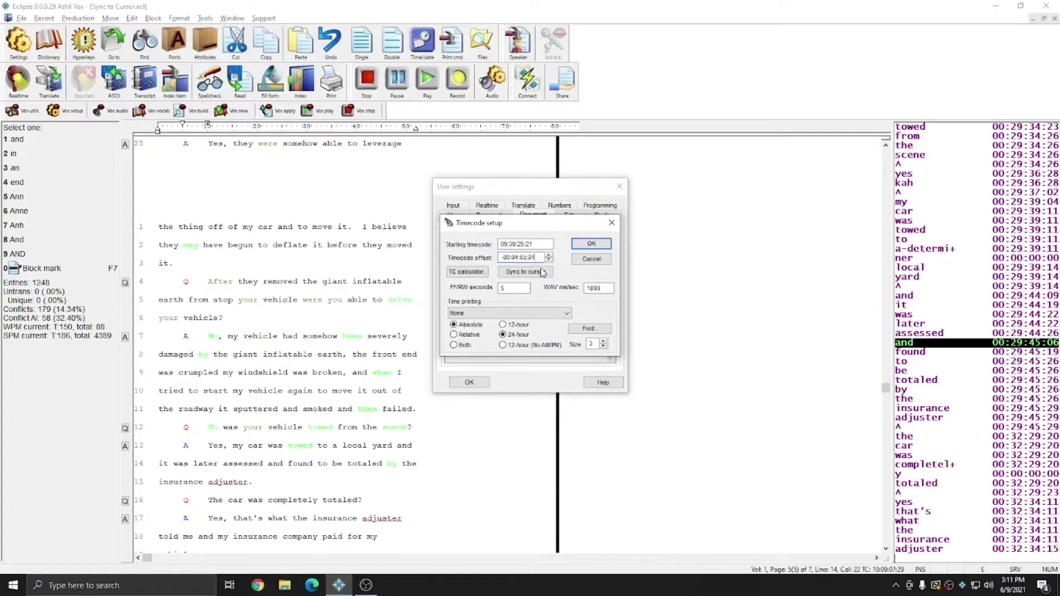
left_click(590, 244)
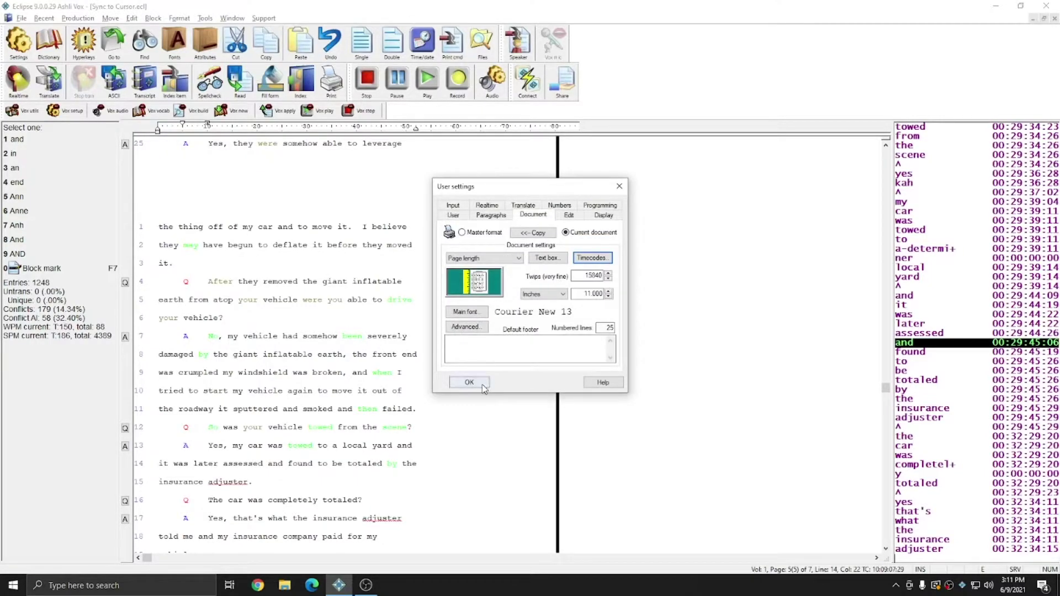
left_click(483, 387)
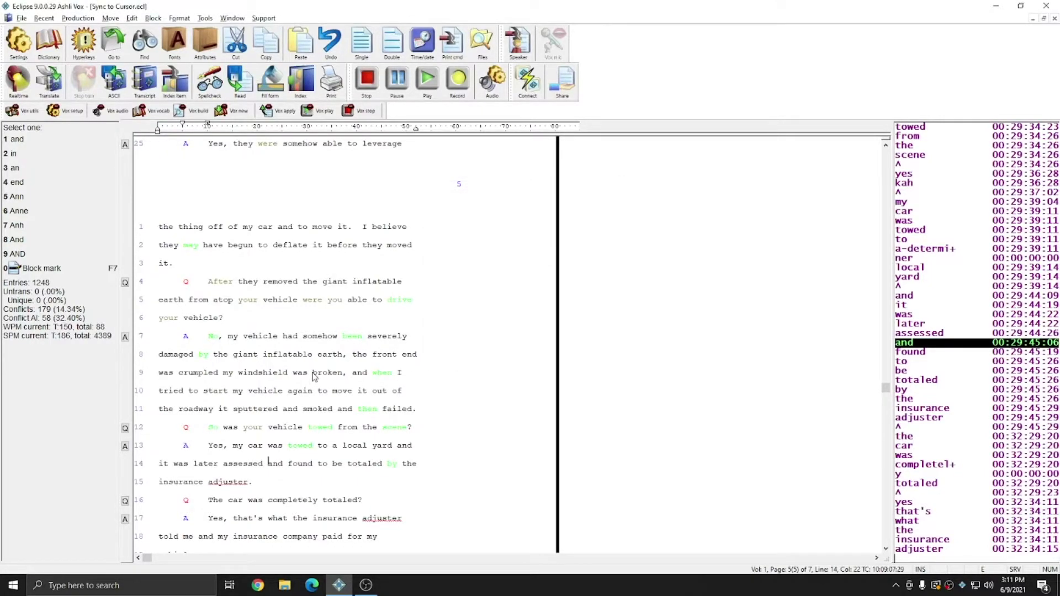
Return to the answer "Nothing" on page 4, line 3, and play the audio with the new timecode offset
key("ctrl+g")
type("4")
key("Return")
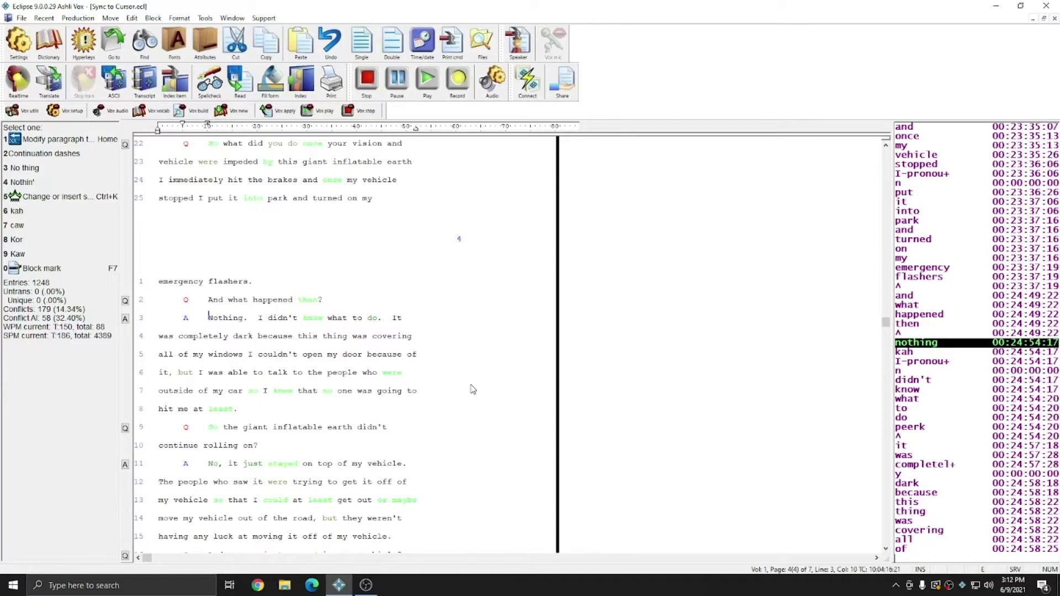
key("F5")
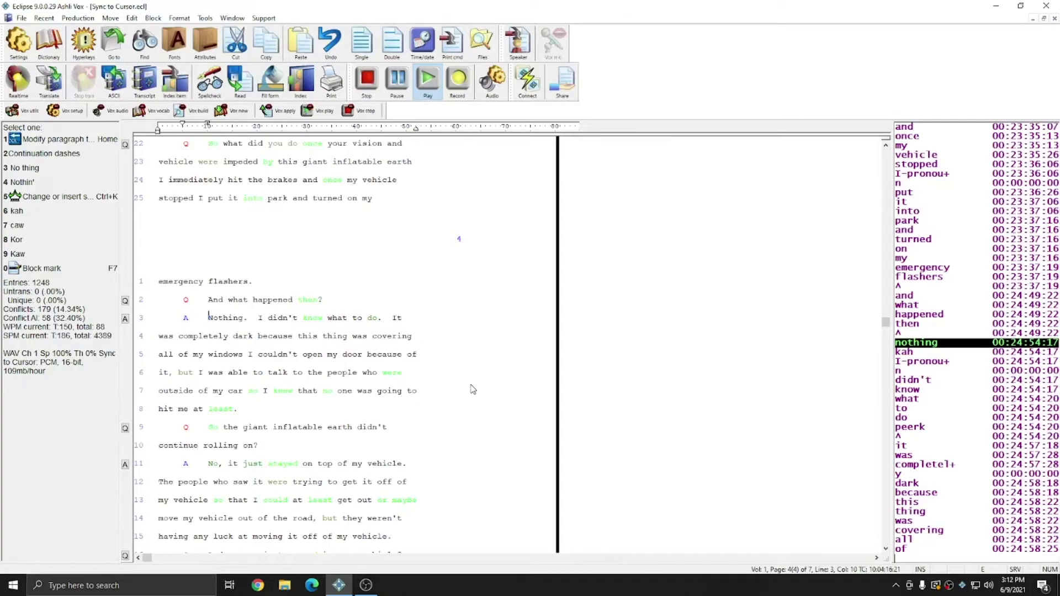
Stop the audio, set the current document's timecode offset to -00:04:58:00, and save the settings
key("F5")
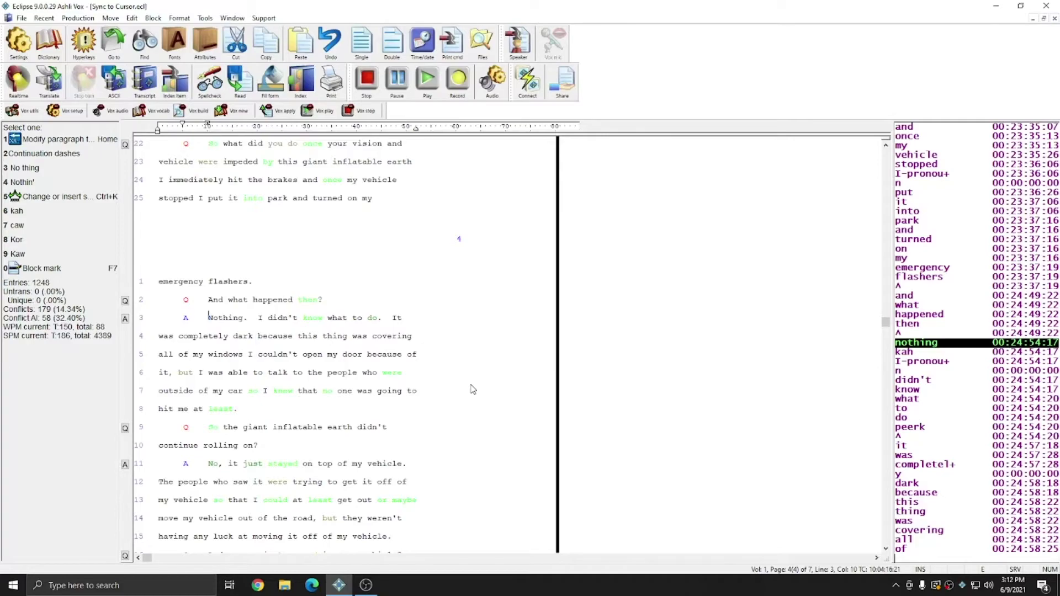
key("ctrl+Right")
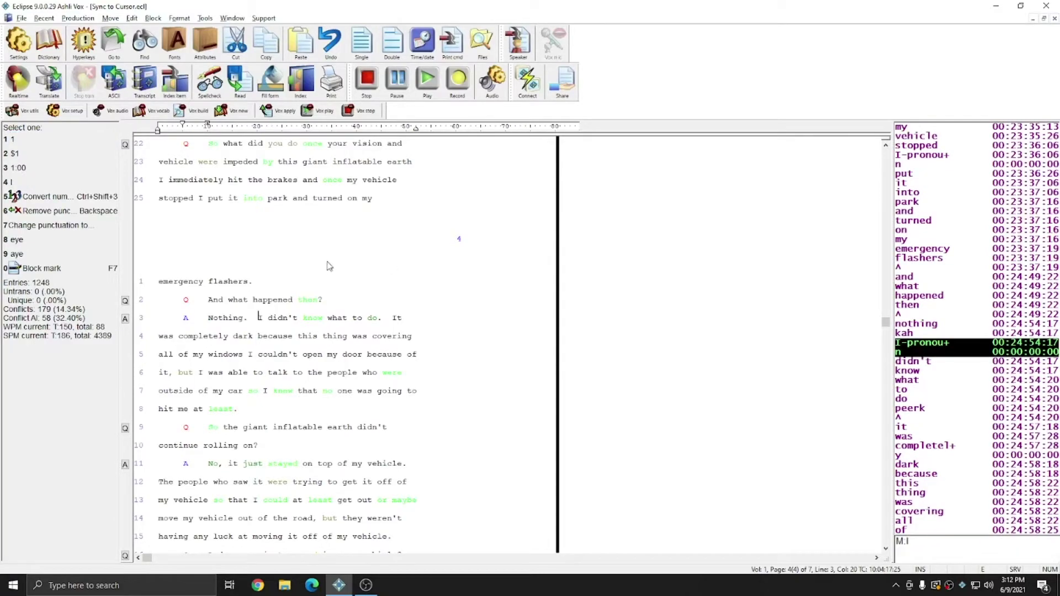
left_click(20, 43)
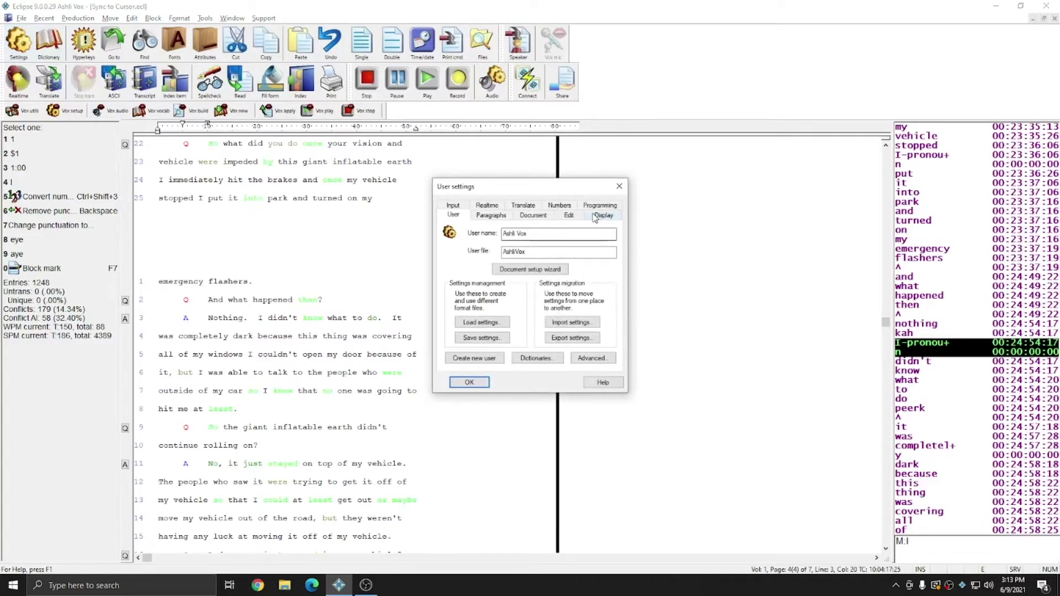
left_click(536, 218)
key("Tab")
key("Tab")
key("Return")
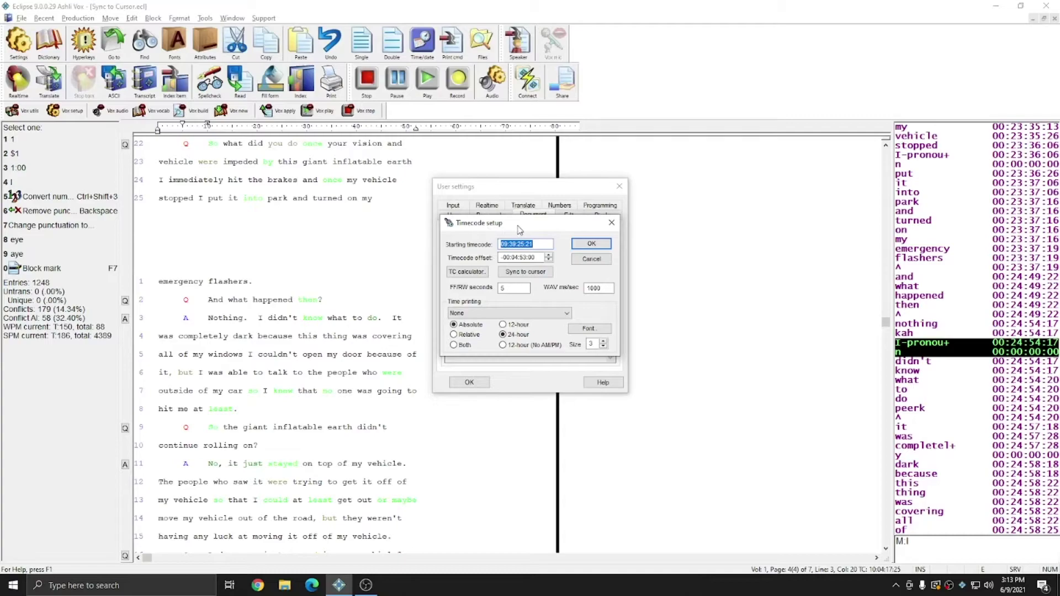
key("End")
left_click(524, 257)
type("8")
left_click(591, 243)
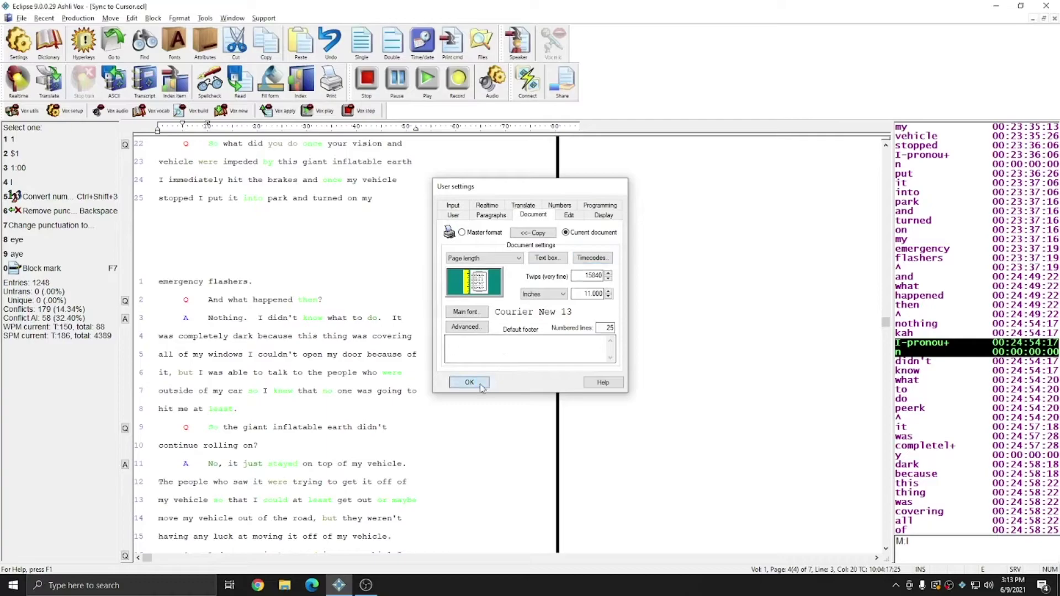
left_click(469, 383)
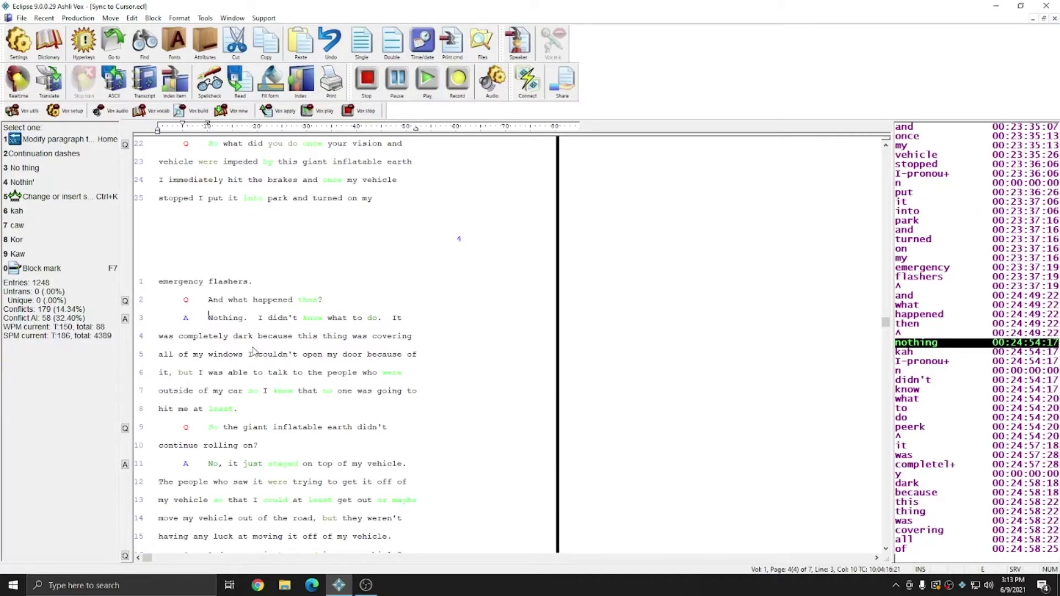
Set the current document's timecode offset to -00:04:53:00, save the settings, and play the audio from "Nothing" on page 4, line 3
key("alt+s")
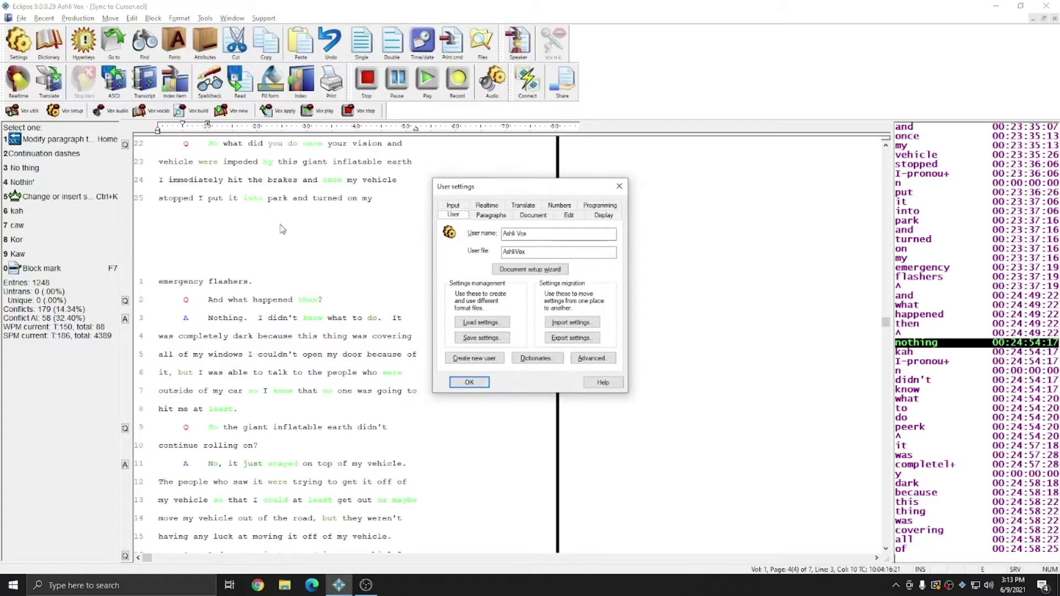
left_click(535, 216)
left_click(593, 258)
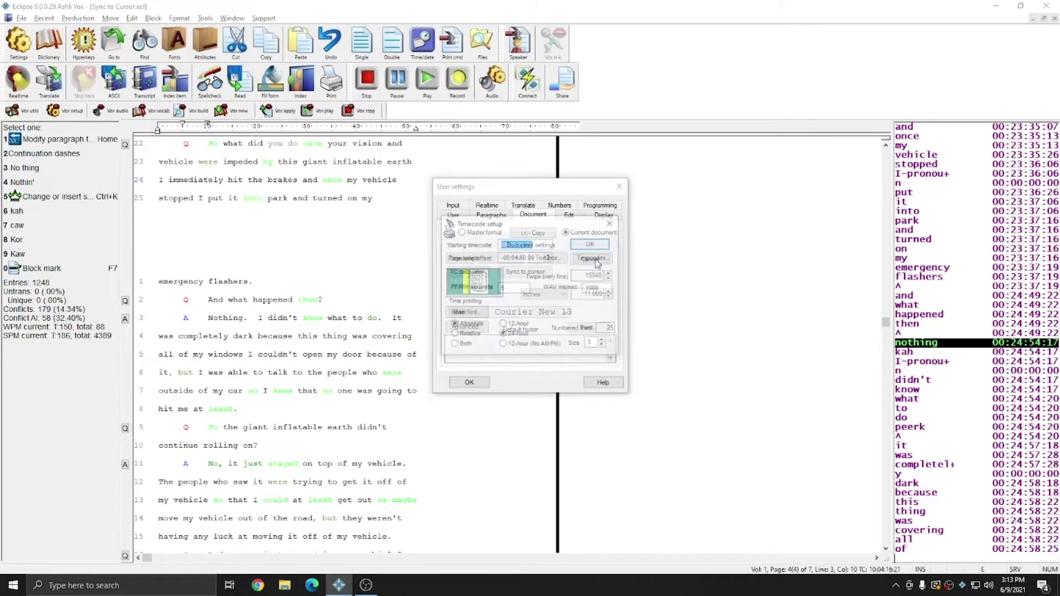
left_click(529, 270)
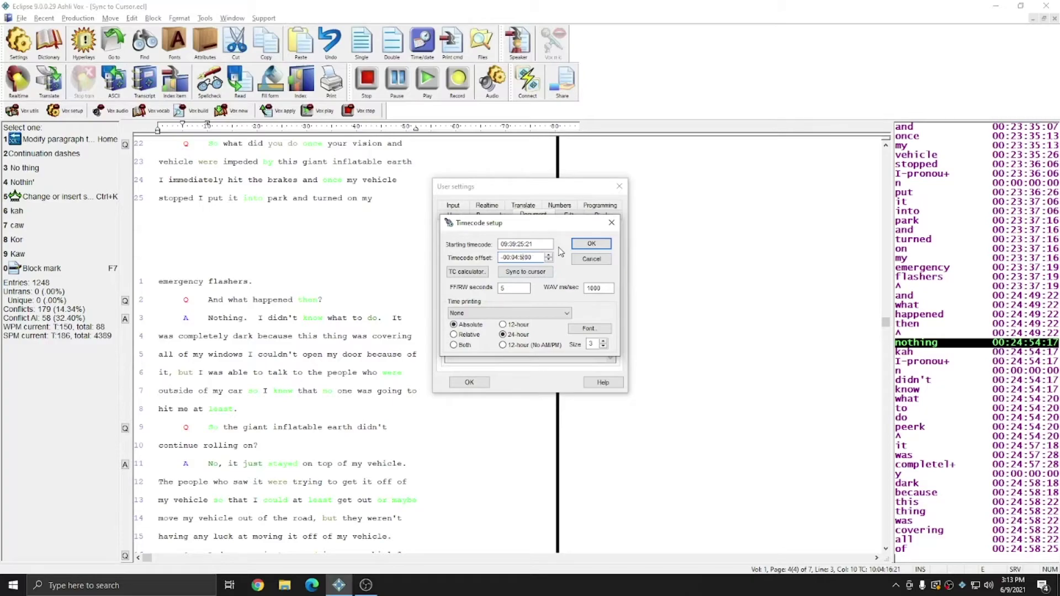
type("3")
left_click(592, 244)
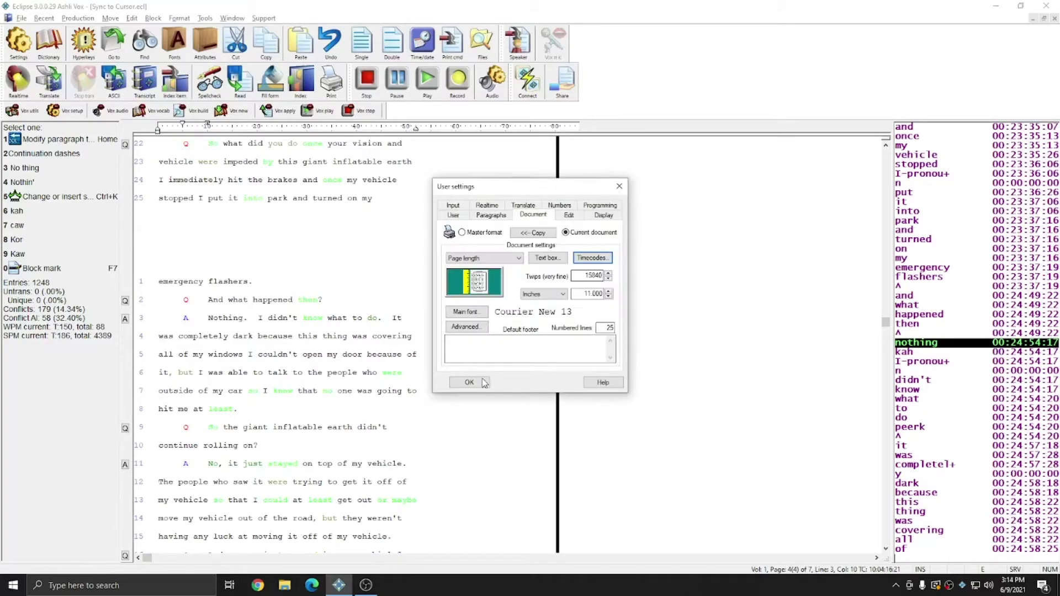
left_click(469, 382)
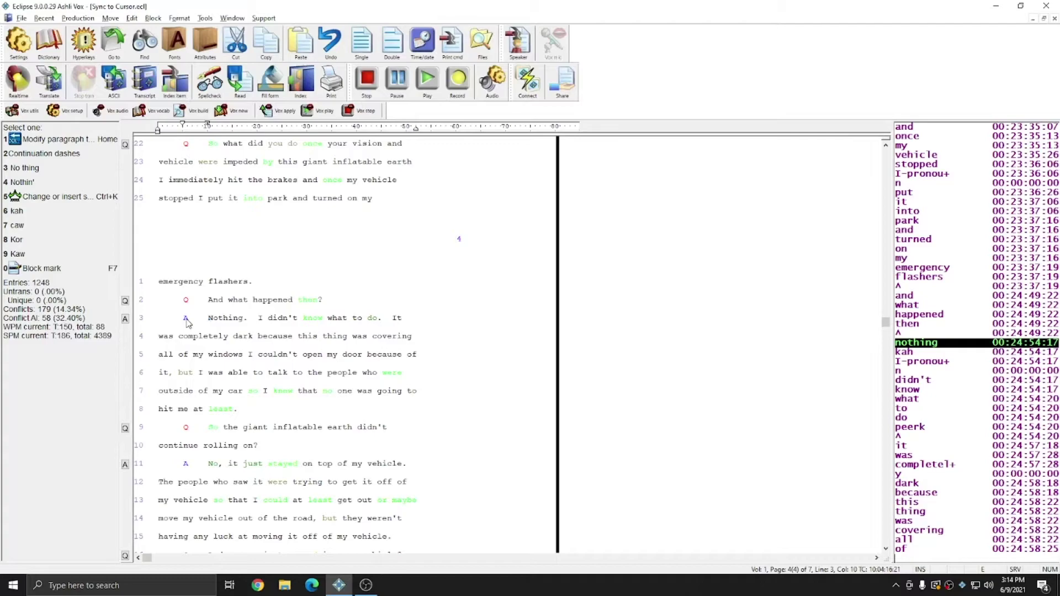
key("F12")
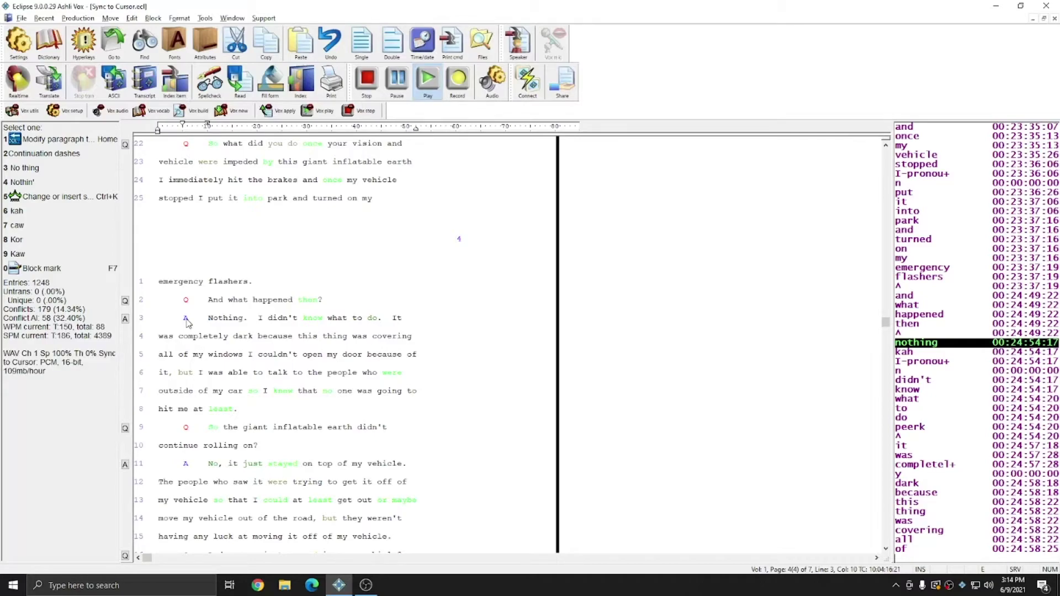
key("F12")
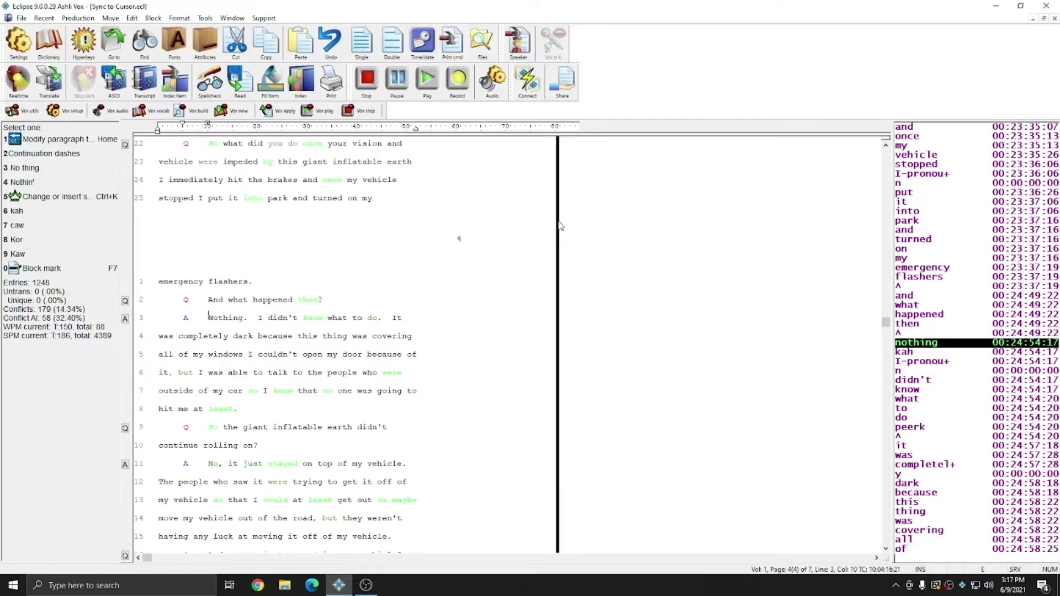
left_click(19, 41)
left_click(533, 216)
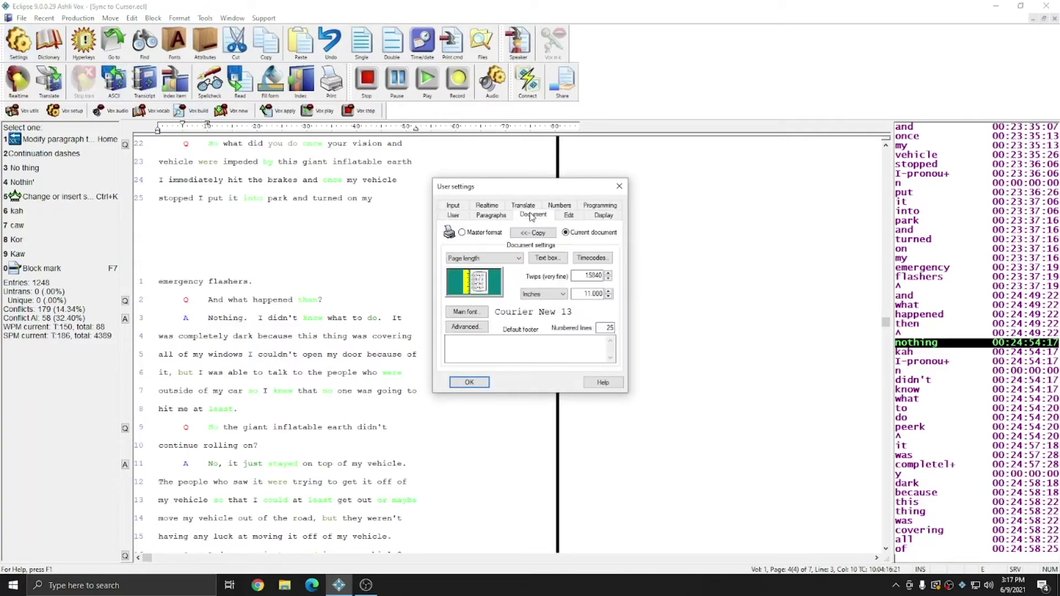
left_click(607, 258)
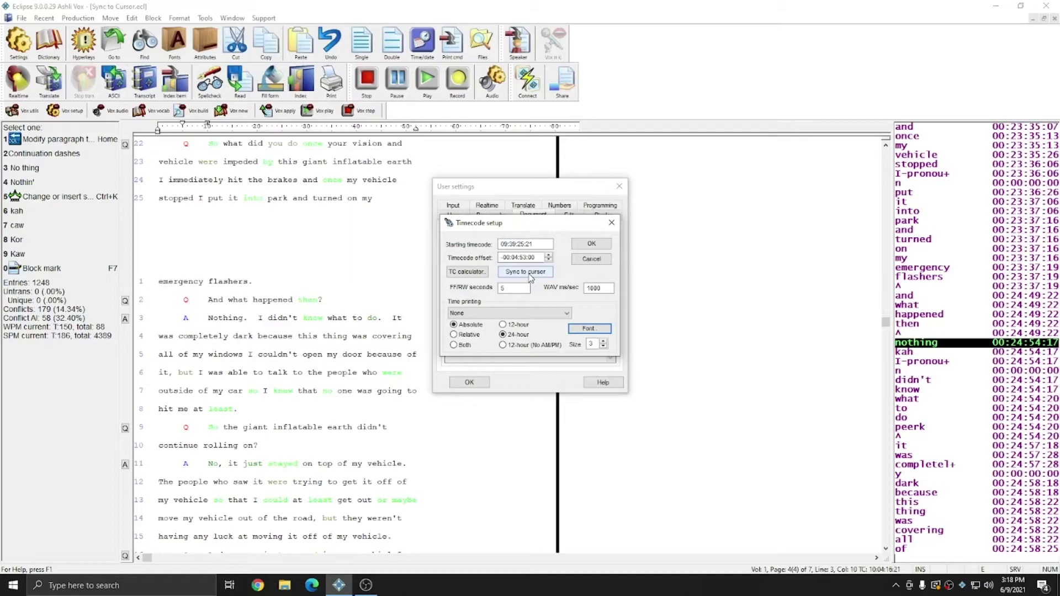
left_click(542, 257)
left_click(519, 275)
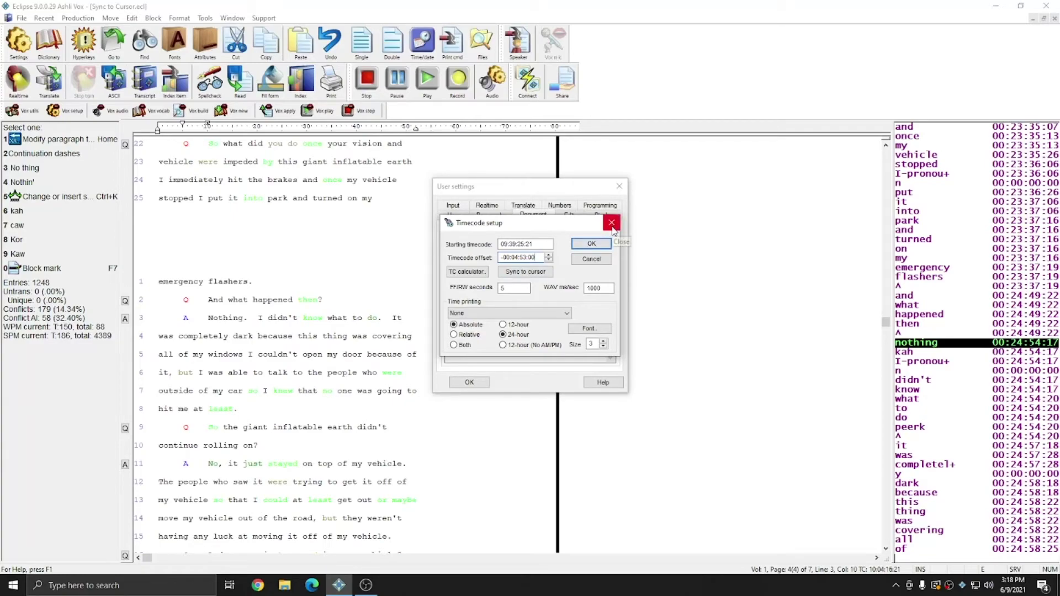
left_click(519, 257)
key("BackSpace")
type("0")
left_click(614, 226)
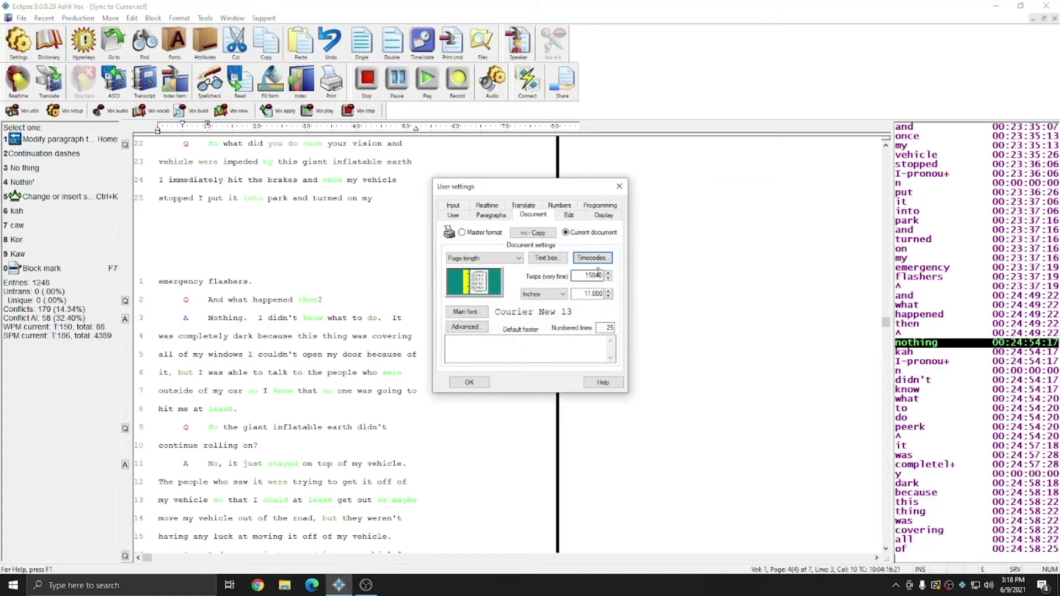
Reopen the current document's timecode setup, accept the existing timecode offset, and save the settings
left_click(592, 260)
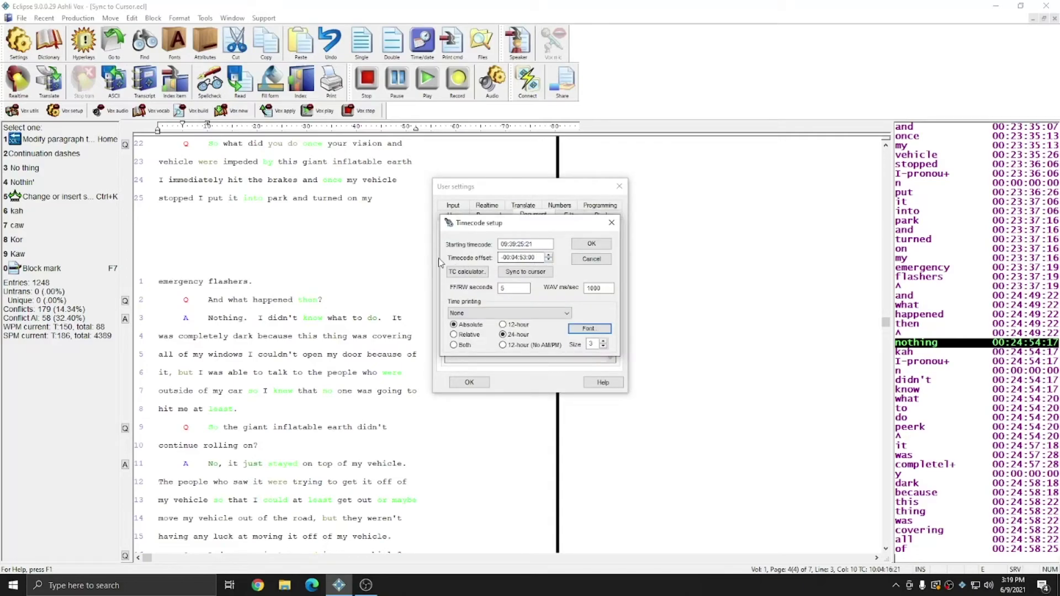
left_click(593, 246)
left_click(470, 382)
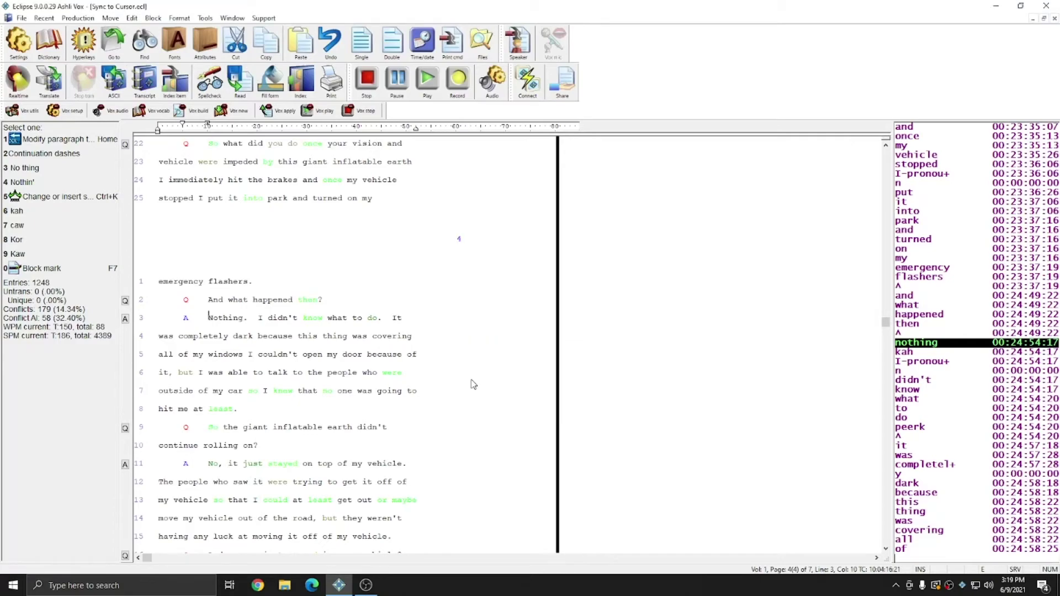